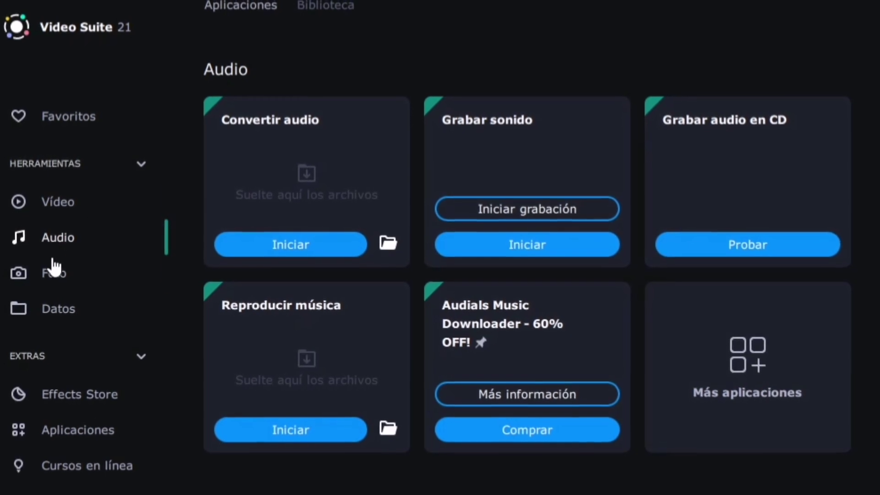
Look over the photo tools and browse the title, sticker and transition packs in the Effects Store
click(56, 275)
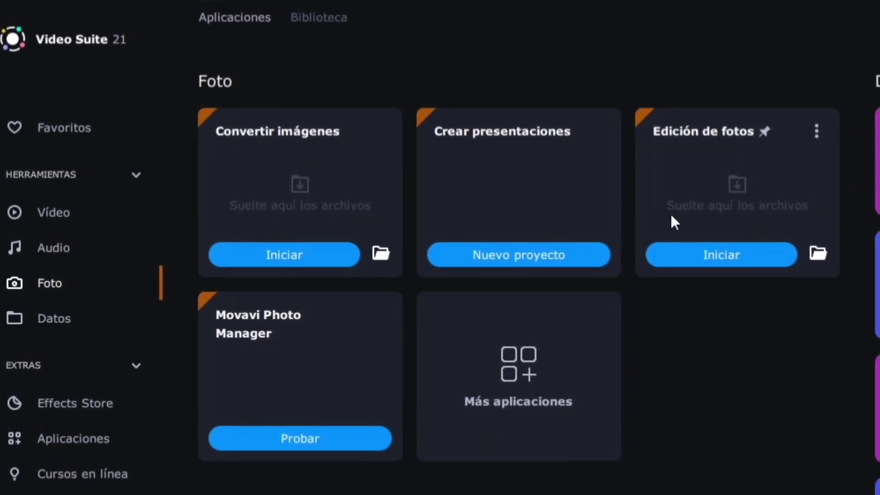
click(73, 407)
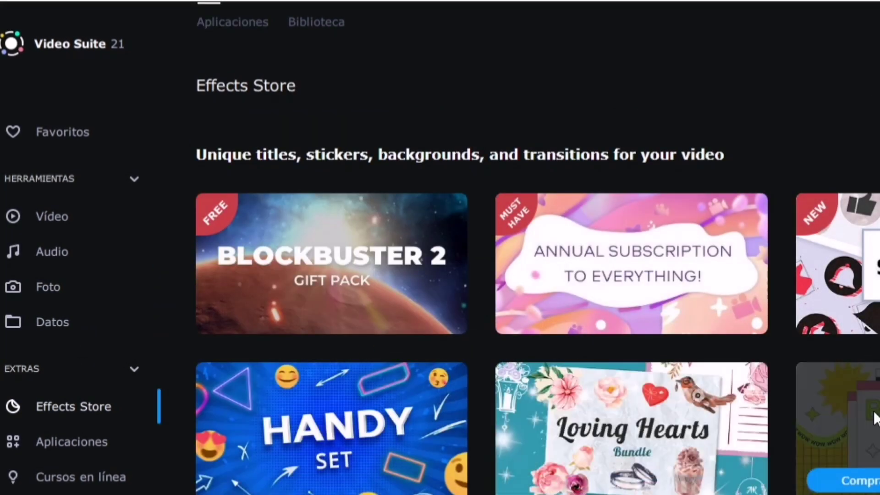
scroll(532, 407, down, 1)
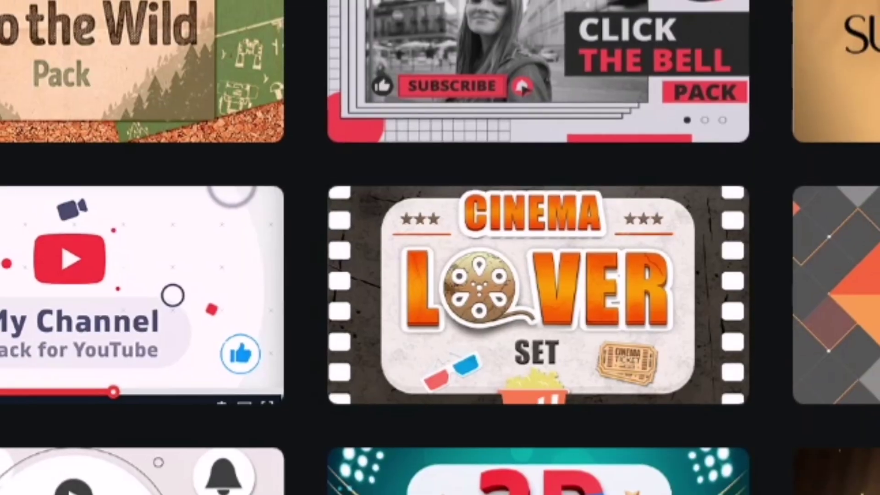
scroll(536, 293, down, 5)
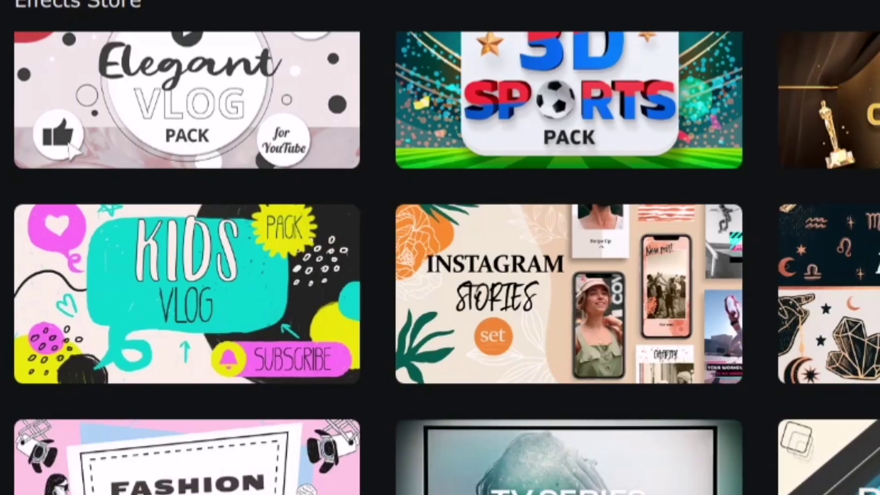
scroll(440, 275, down, 8)
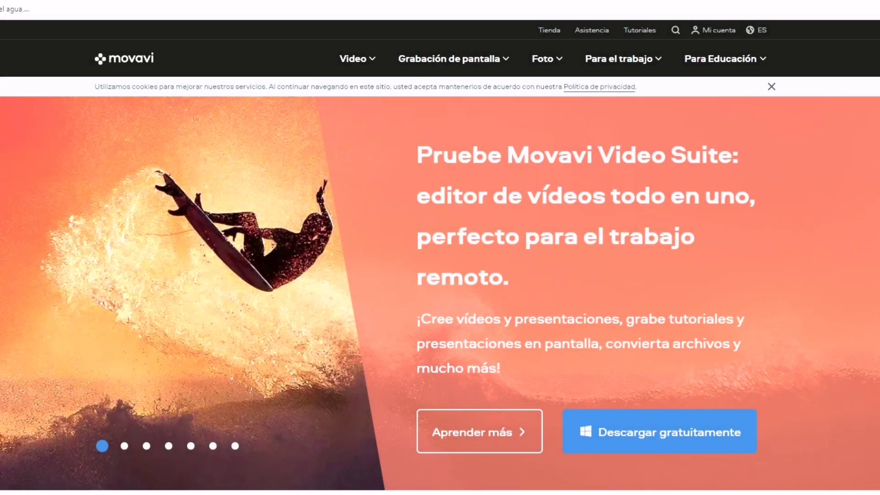
Browse the Movavi home page in the web browser down to the screen capture software section
scroll(440, 276, down, 3)
scroll(440, 276, up, 3)
scroll(440, 275, down, 8)
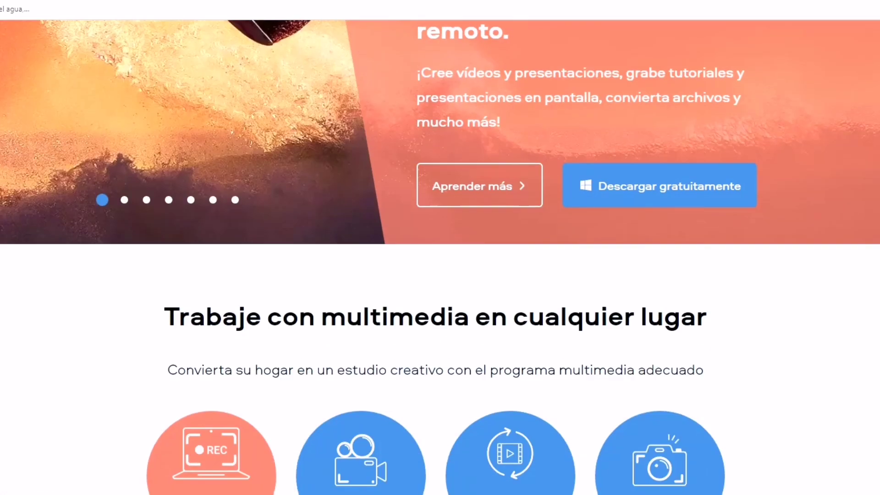
scroll(440, 275, down, 3)
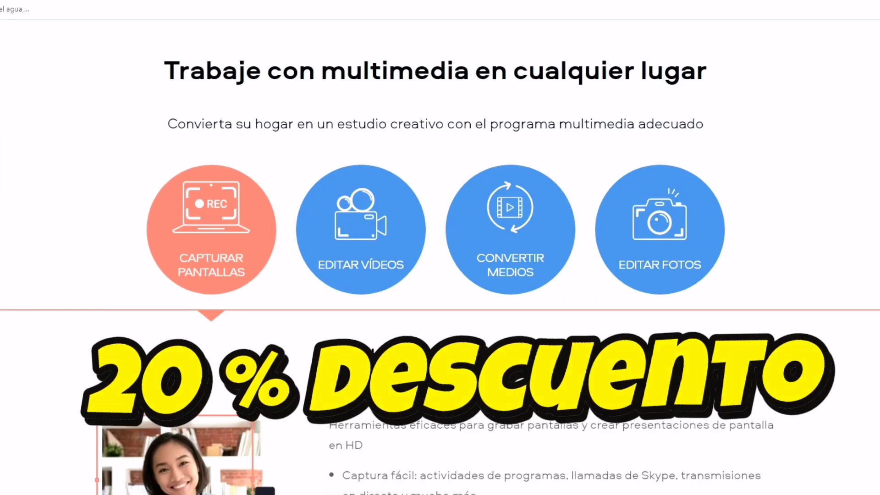
scroll(440, 275, down, 13)
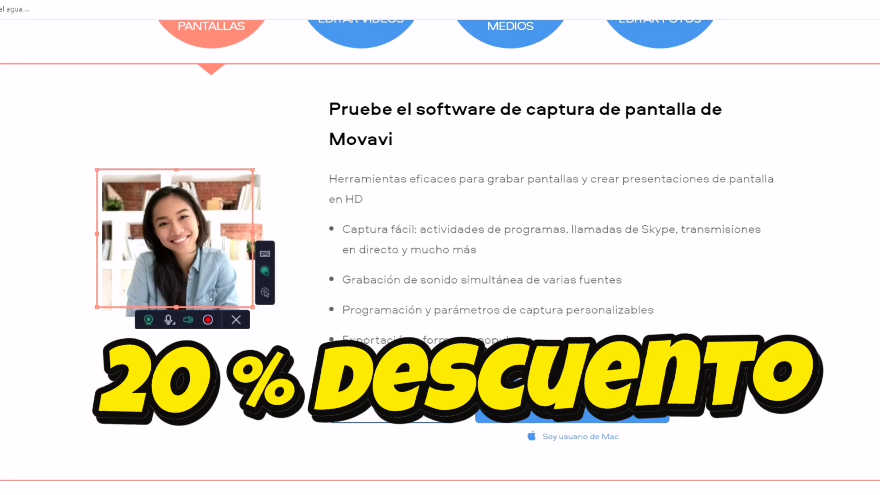
scroll(440, 275, down, 5)
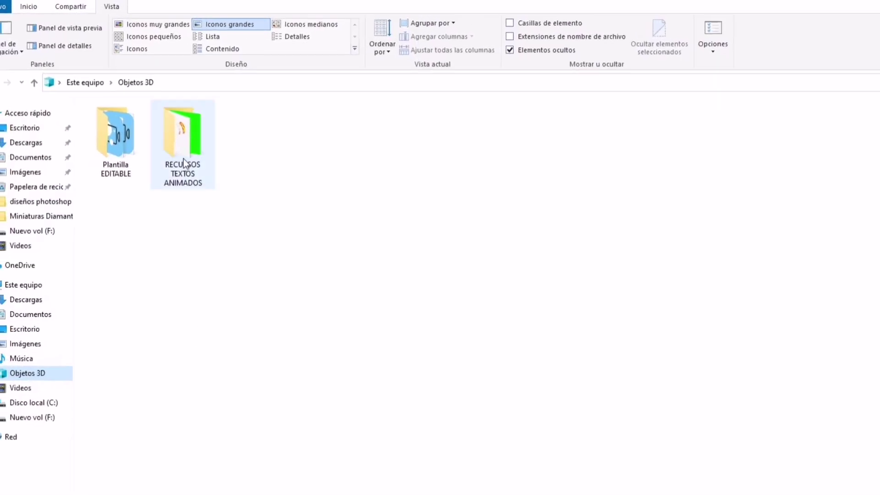
Import FONDO VERDE.jpg and prueba transp.mov from the Objetos 3D folders and place prueba transp.mov at the start of the video track
double_click(183, 159)
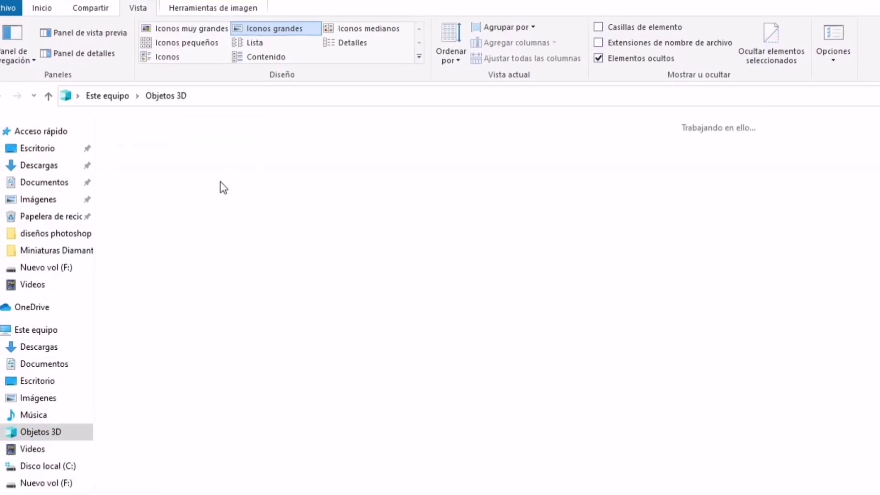
double_click(257, 192)
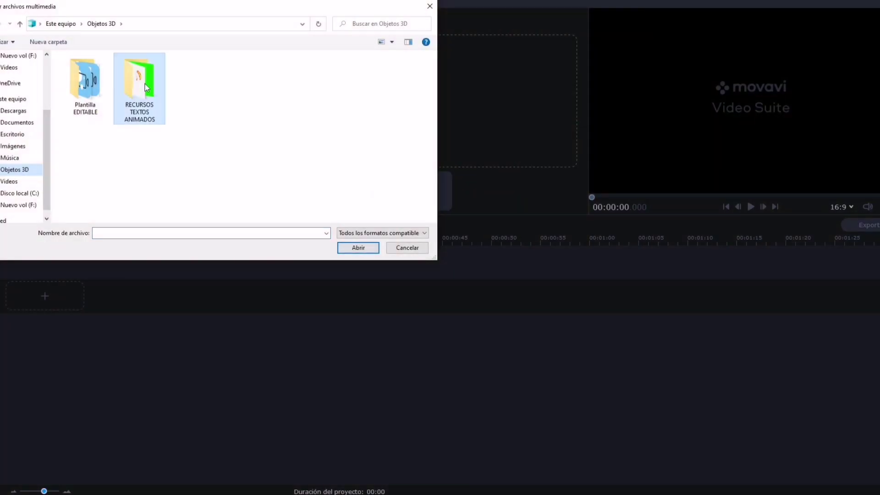
click(85, 87)
ctrl+click(145, 94)
click(364, 248)
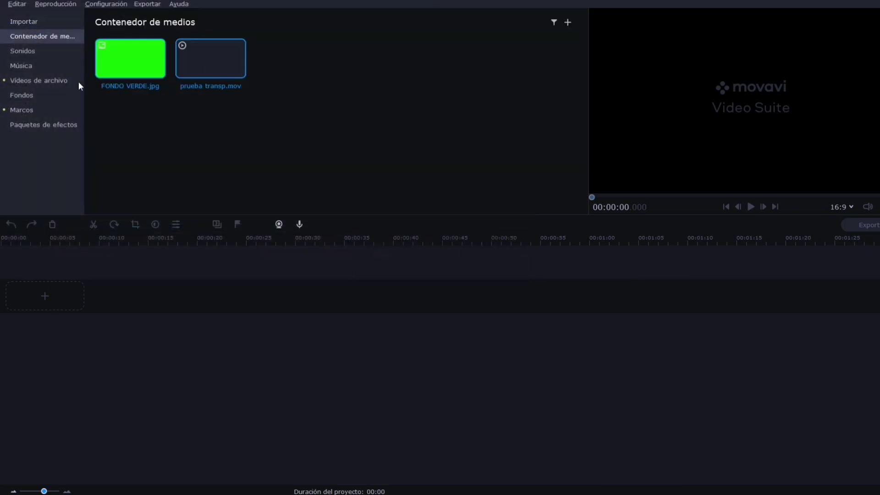
click(205, 45)
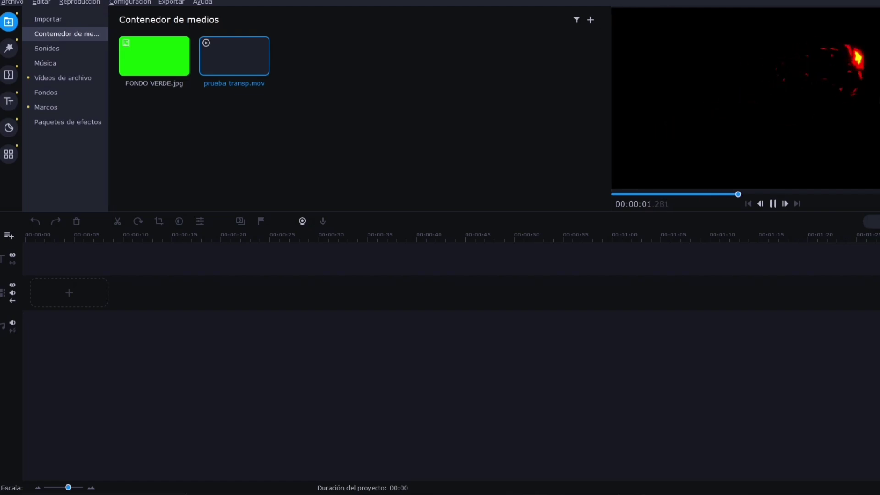
drag(240, 63, 33, 285)
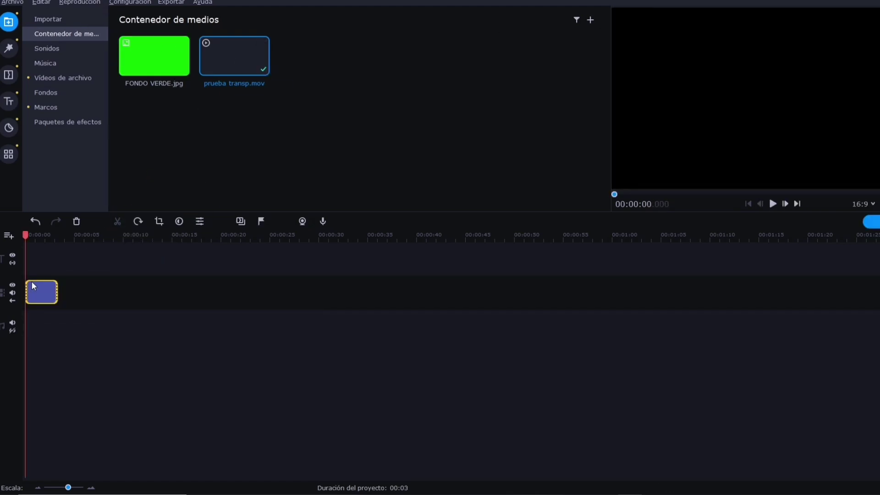
Add a Texto sencillo title at the start of the title track and shorten it to the video clip's length
click(9, 102)
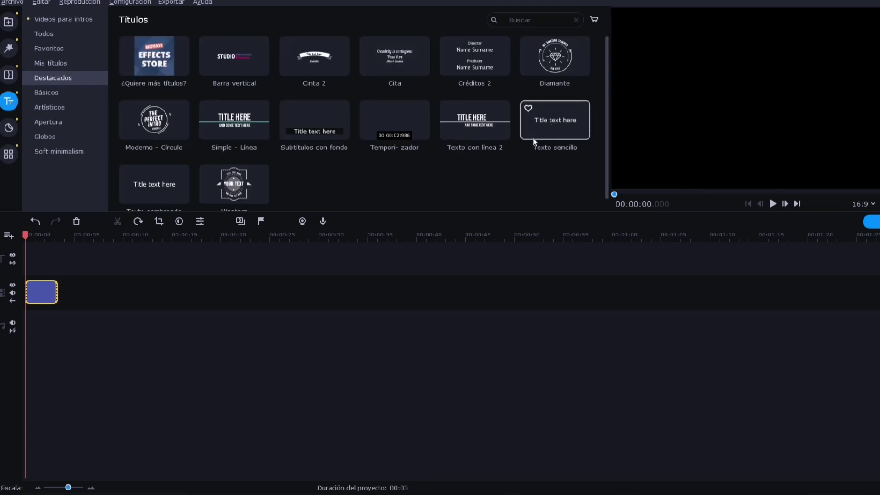
drag(565, 129, 20, 249)
double_click(70, 263)
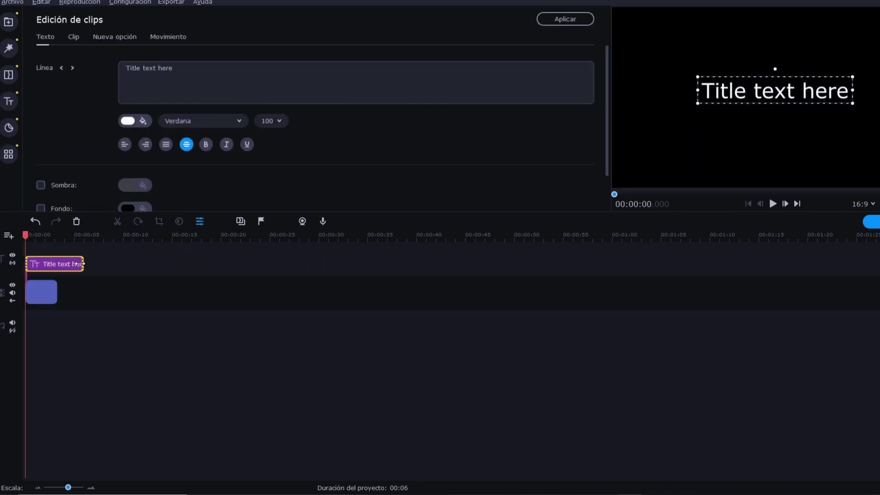
drag(82, 265, 57, 267)
click(174, 368)
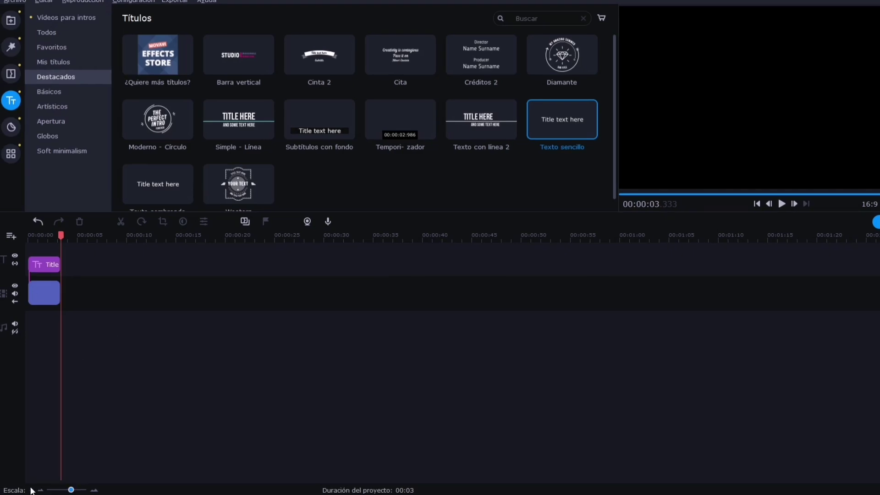
Replace the title clip's placeholder text with RECUERDA
drag(72, 491, 81, 491)
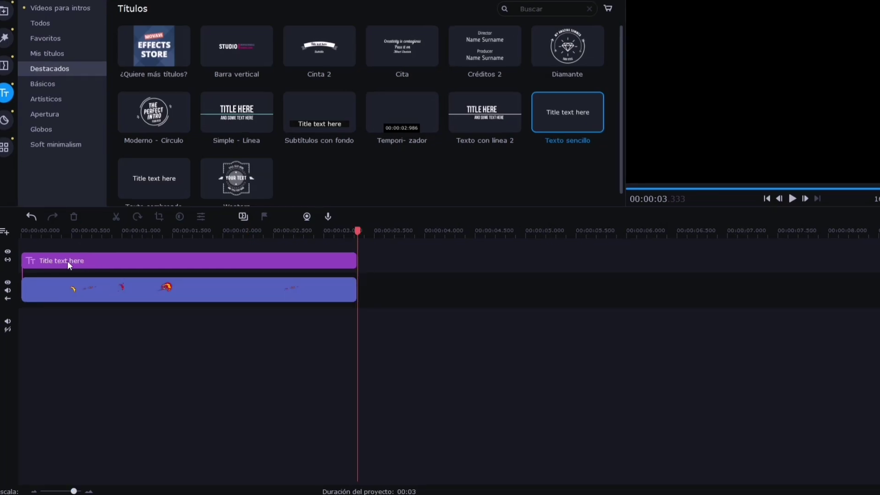
double_click(67, 265)
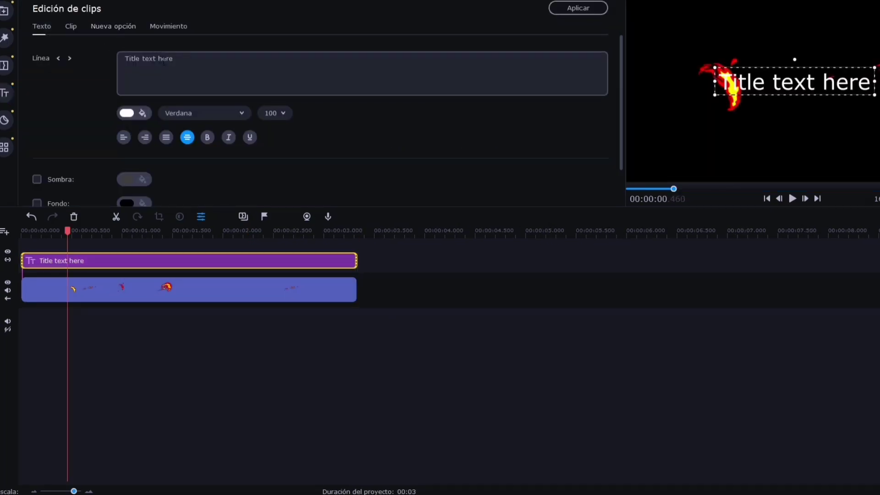
click(162, 61)
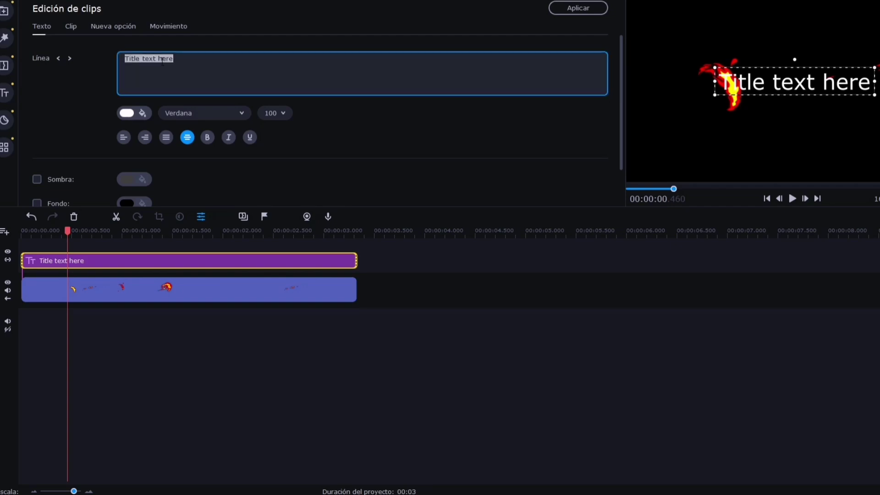
text(RE)
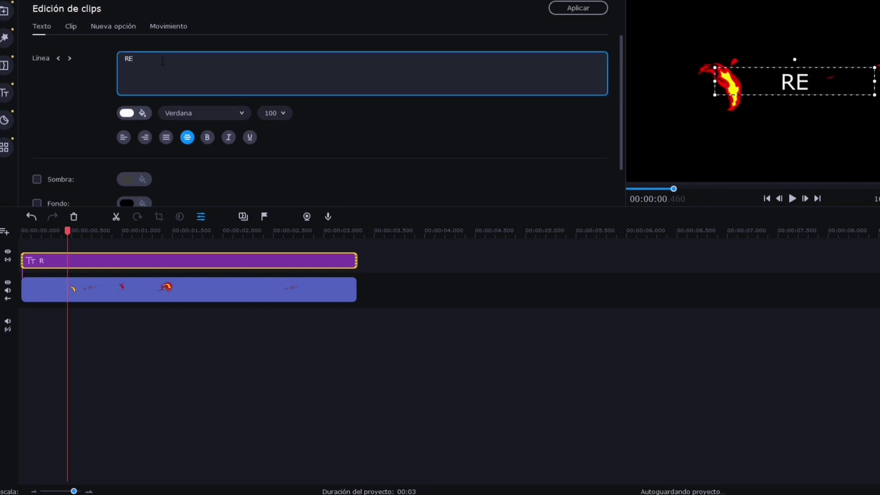
text(CUERDA)
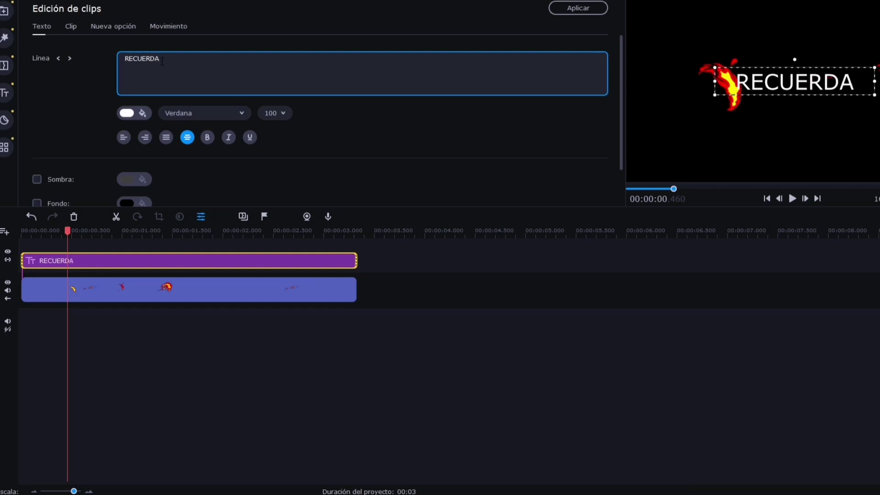
Style the RECUERDA title in yellow #f3ff00 with the Bangers font at size 200 and italic
click(144, 113)
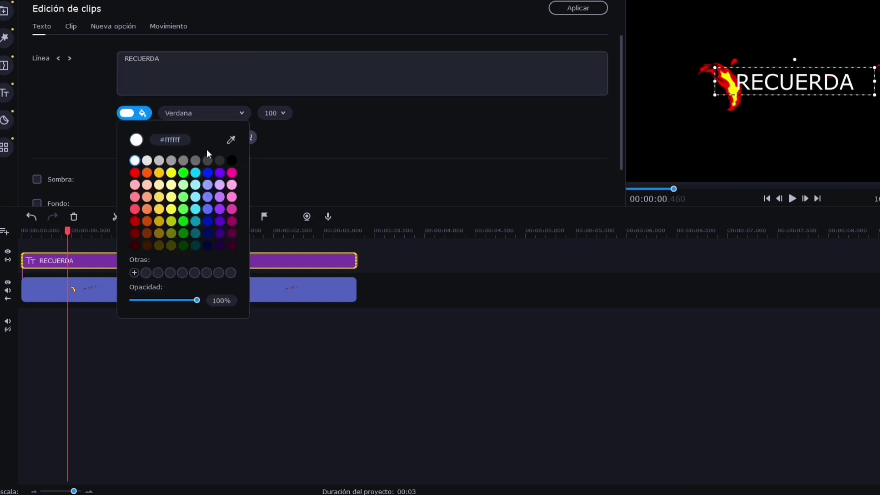
click(171, 172)
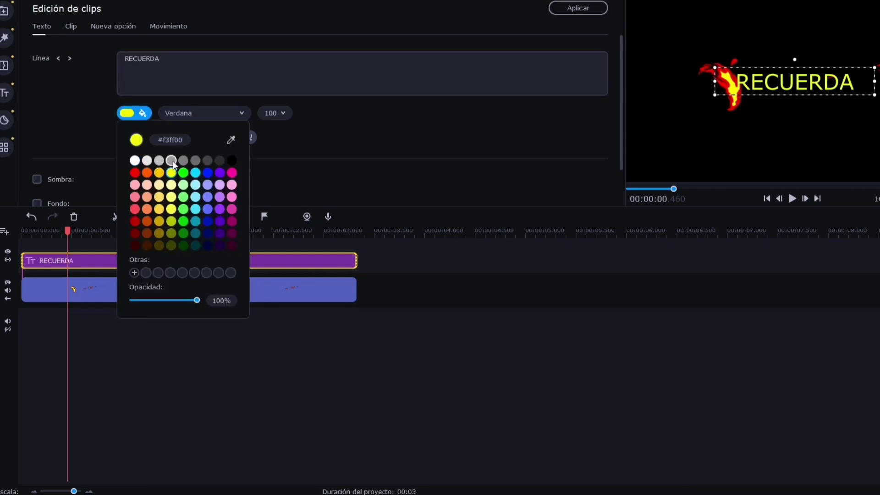
click(237, 112)
click(241, 112)
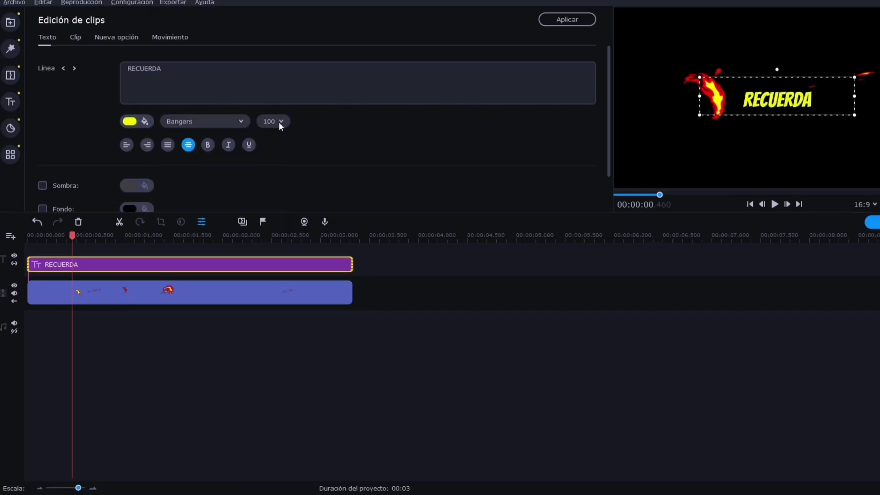
click(281, 121)
click(277, 259)
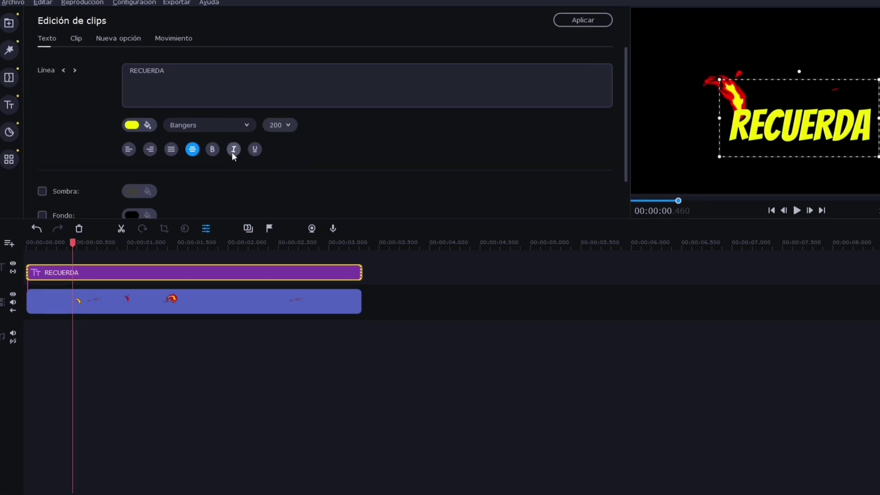
click(235, 149)
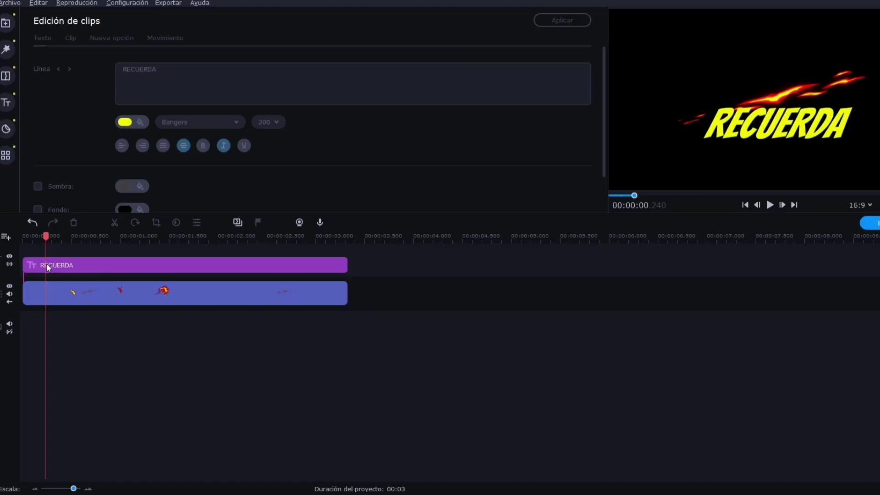
Tilt the RECUERDA title upward to follow the flame stroke's slope and position it just above the stroke
click(46, 265)
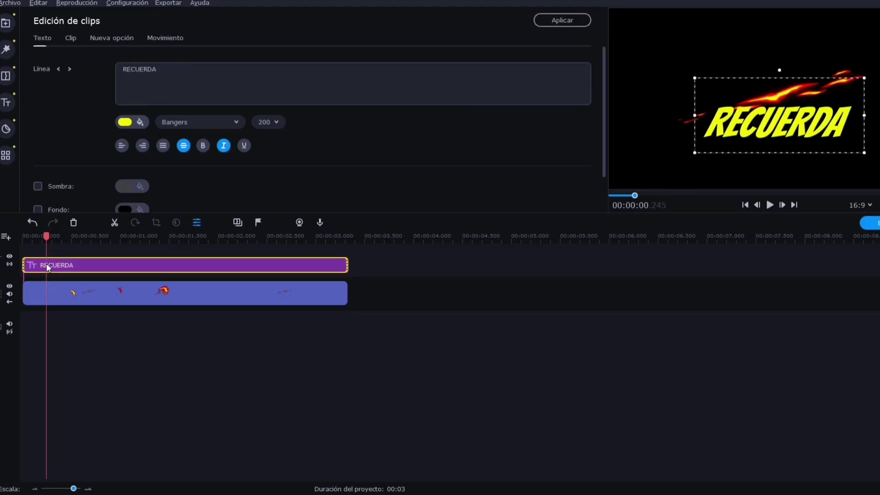
key(Left)
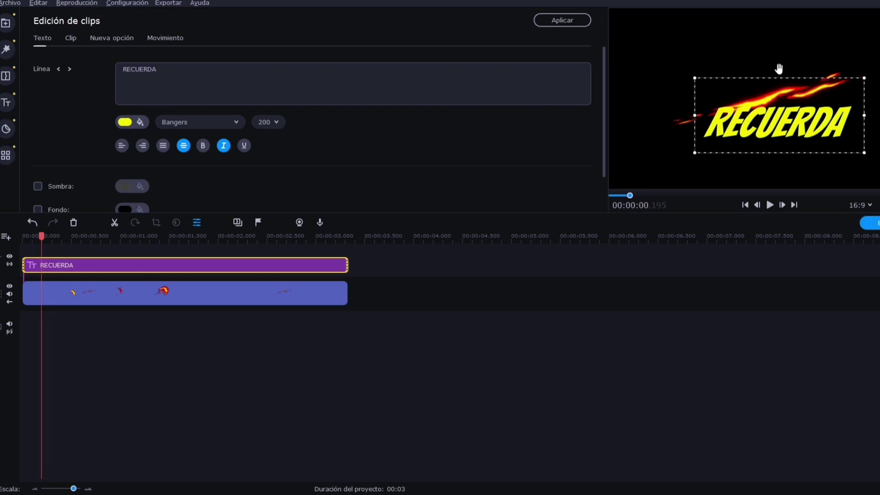
drag(779, 70, 756, 57)
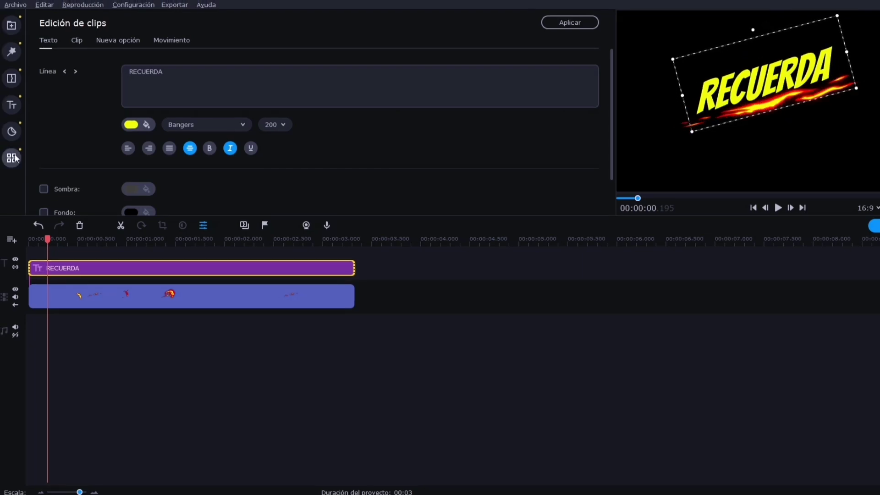
Apply the Pausar animation to the RECUERDA title clip and play the result
click(12, 160)
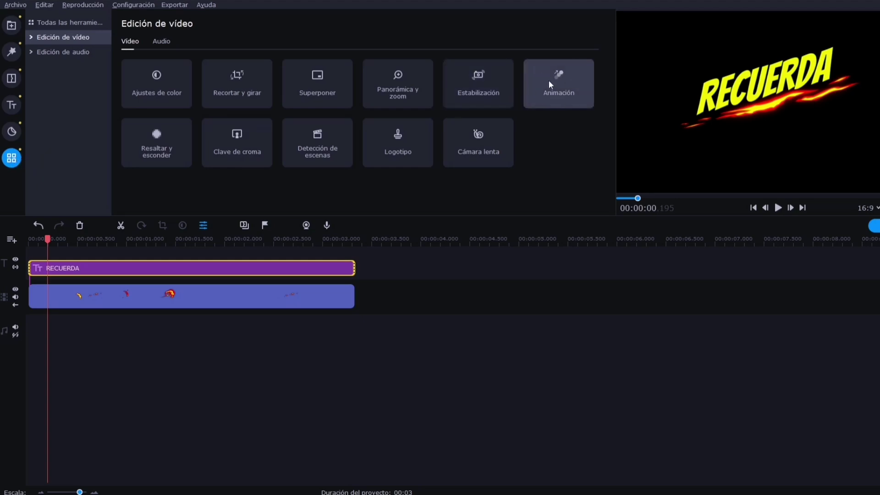
click(563, 90)
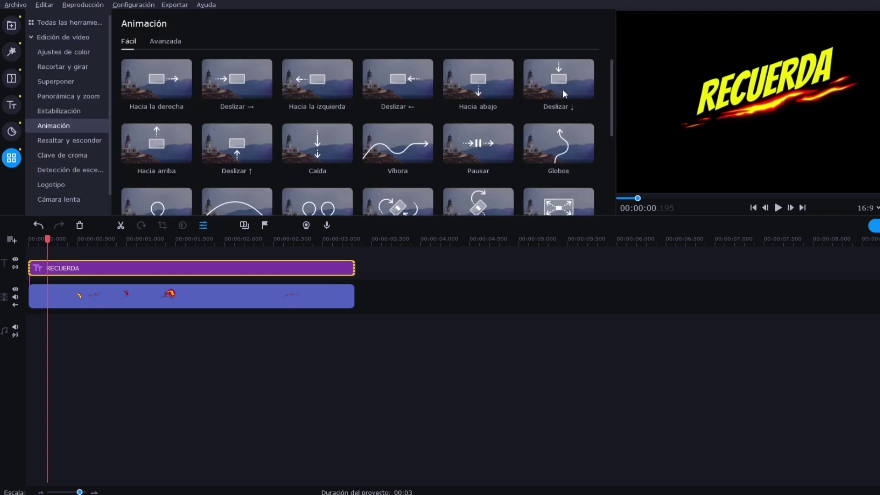
drag(478, 143, 30, 272)
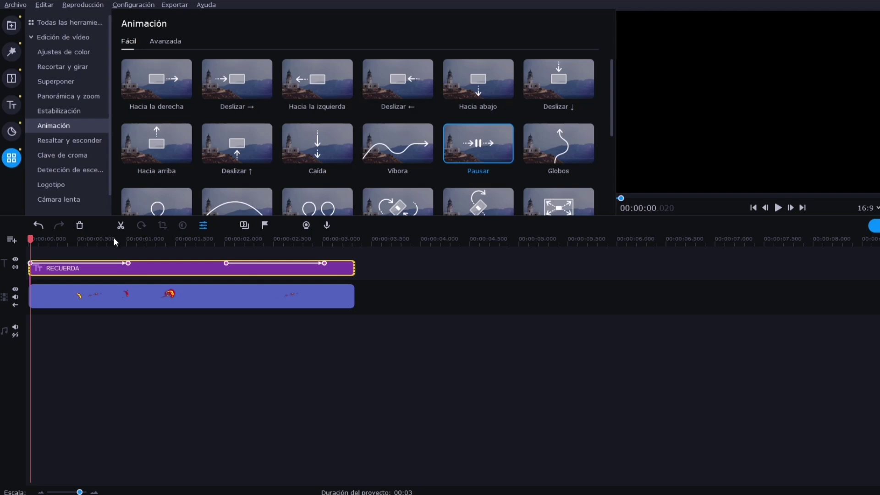
click(779, 209)
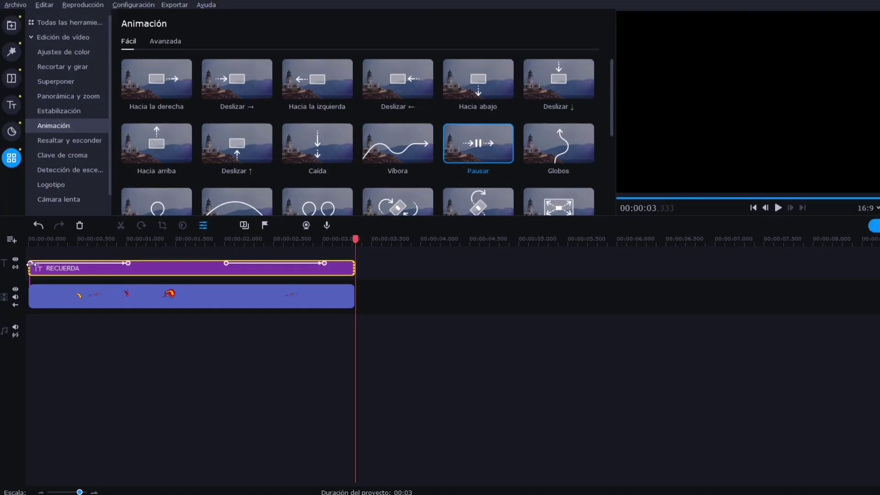
Shift the RECUERDA title's off-screen starting position slightly rightward and down at its first keyframe, and play the animation from the beginning
click(30, 264)
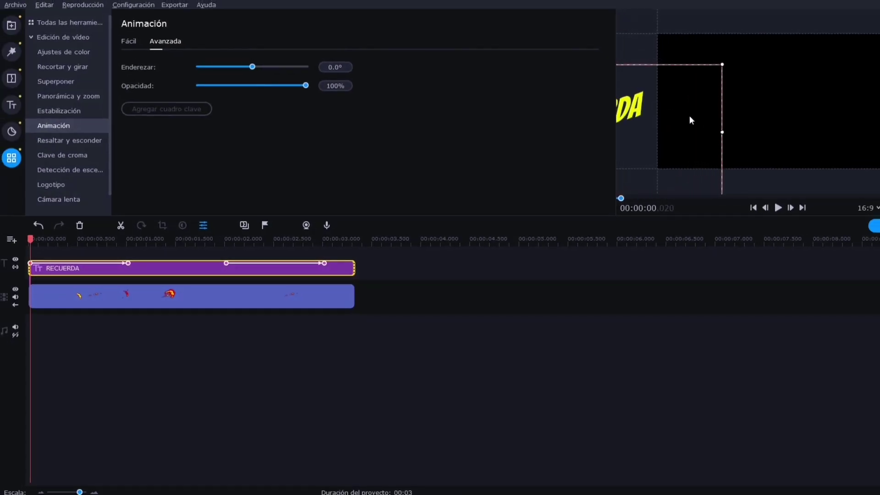
drag(690, 117, 700, 128)
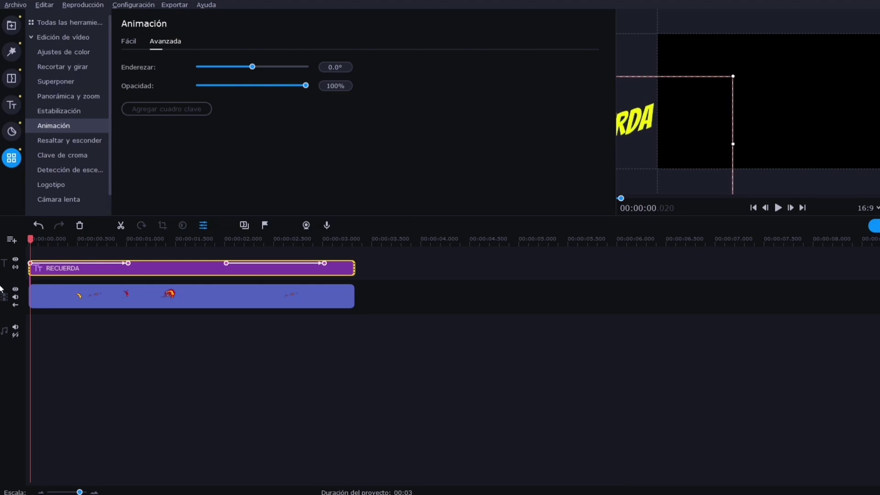
click(34, 249)
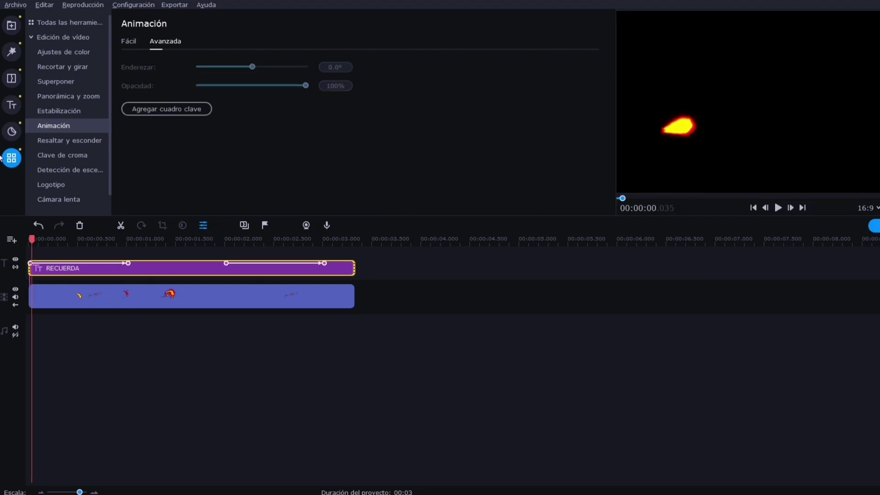
drag(32, 242, 29, 241)
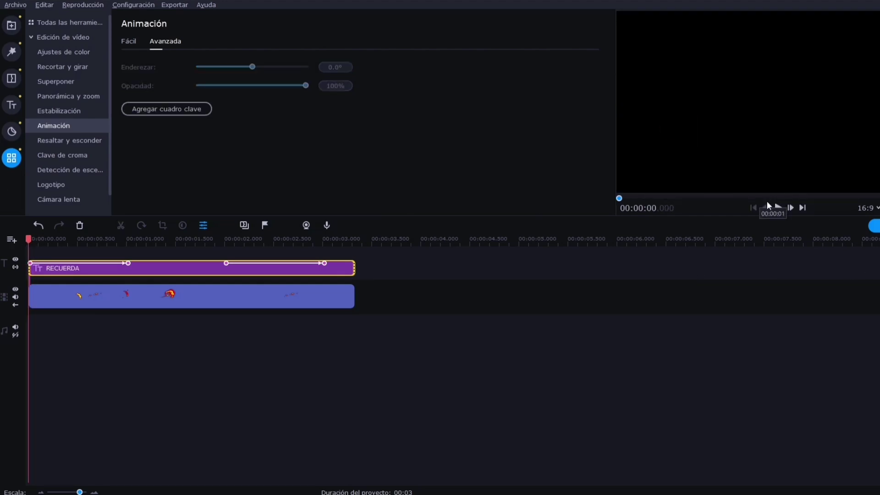
click(778, 209)
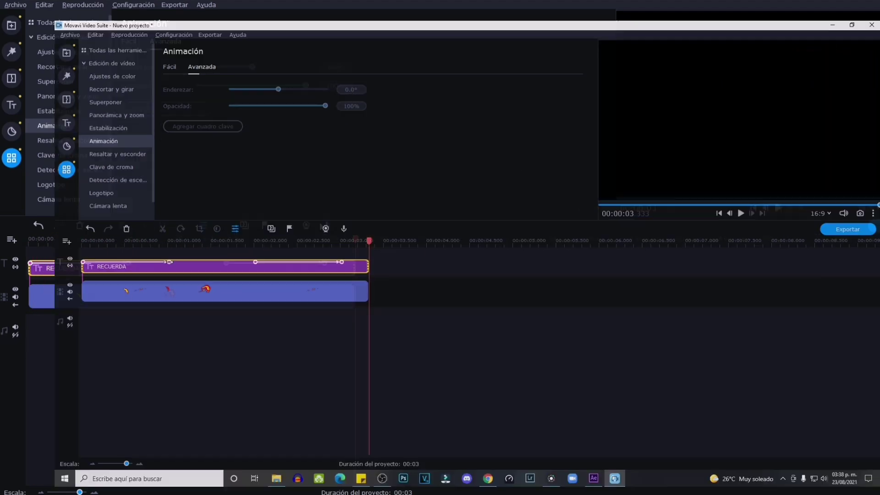
Speed up the RECUERDA title's entrance by moving its second keyframe to about 0.2 s, and play it from the start
click(168, 262)
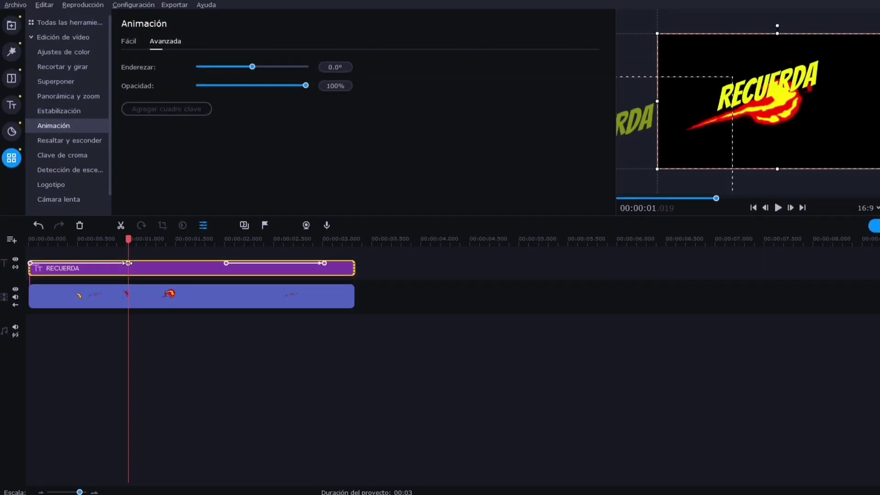
drag(127, 263, 48, 265)
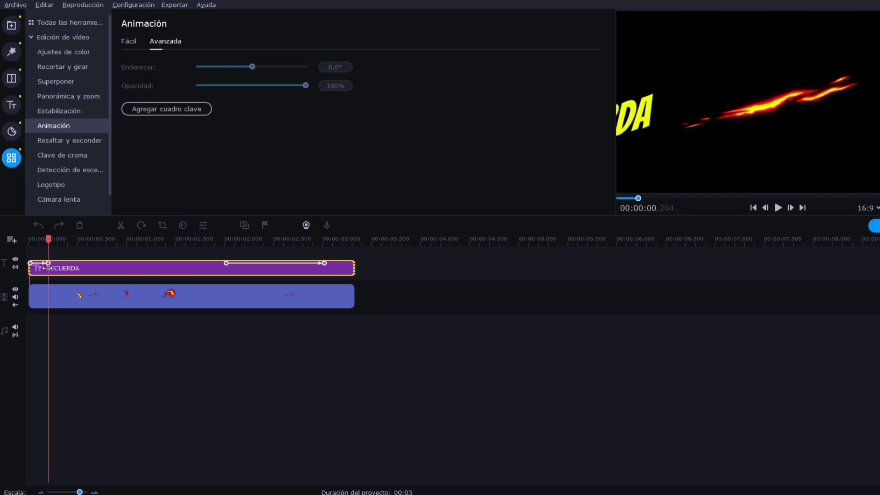
click(27, 238)
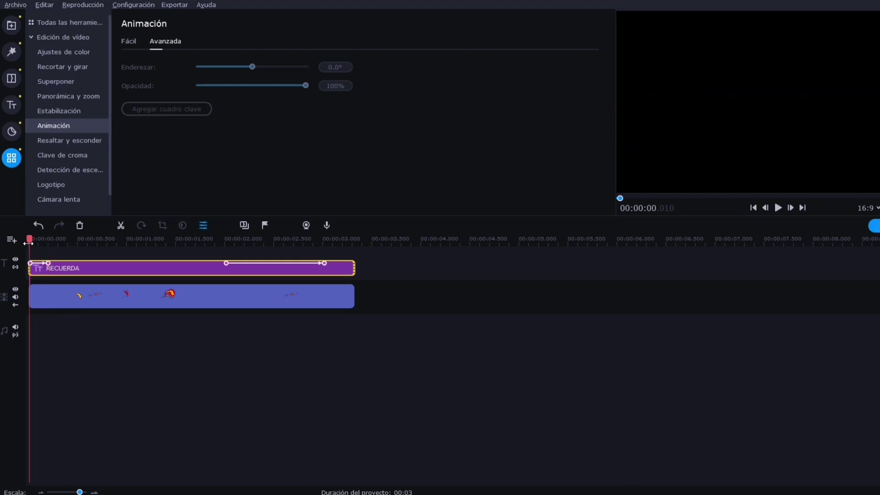
drag(29, 243, 27, 243)
click(779, 208)
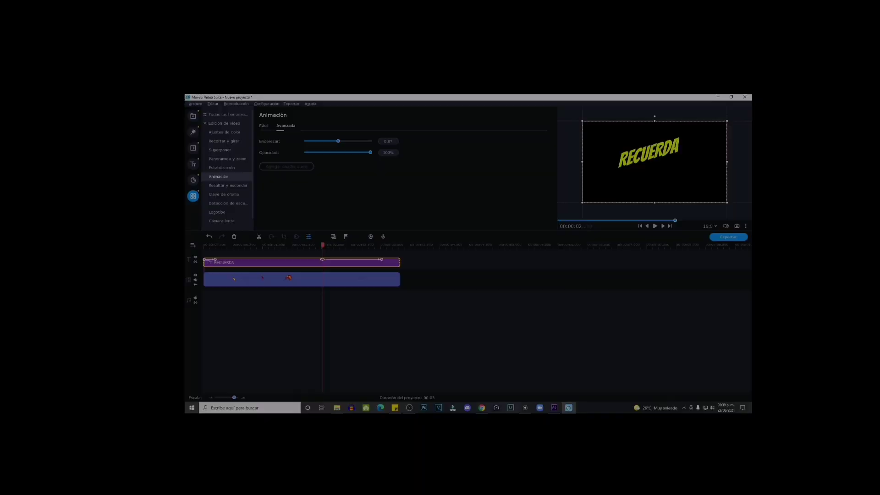
Shift RECUERDA slightly rightward and up at its third keyframe, and move the last keyframe to about 2.3 s for a quicker exit
click(767, 181)
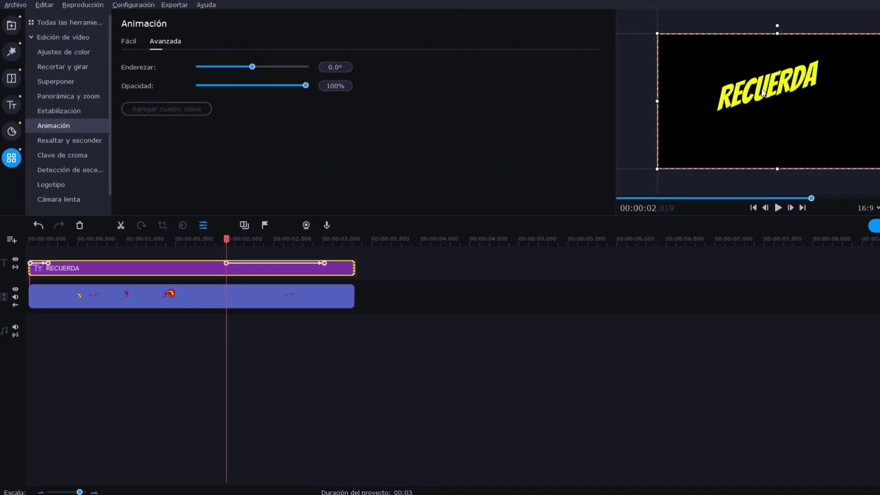
drag(762, 92, 784, 87)
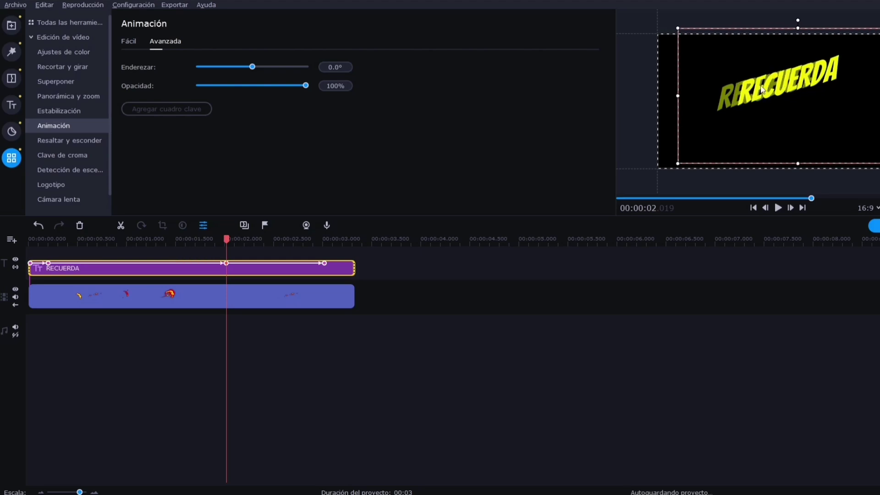
drag(226, 264, 324, 263)
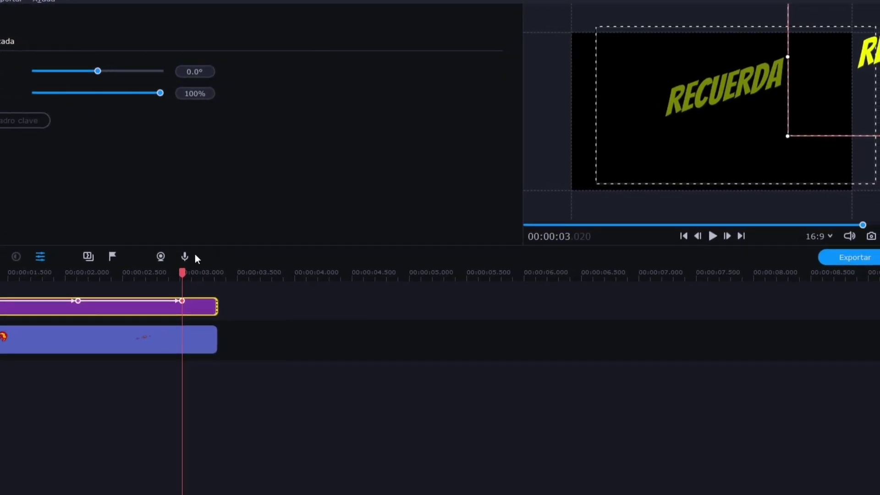
drag(182, 300, 97, 302)
click(713, 236)
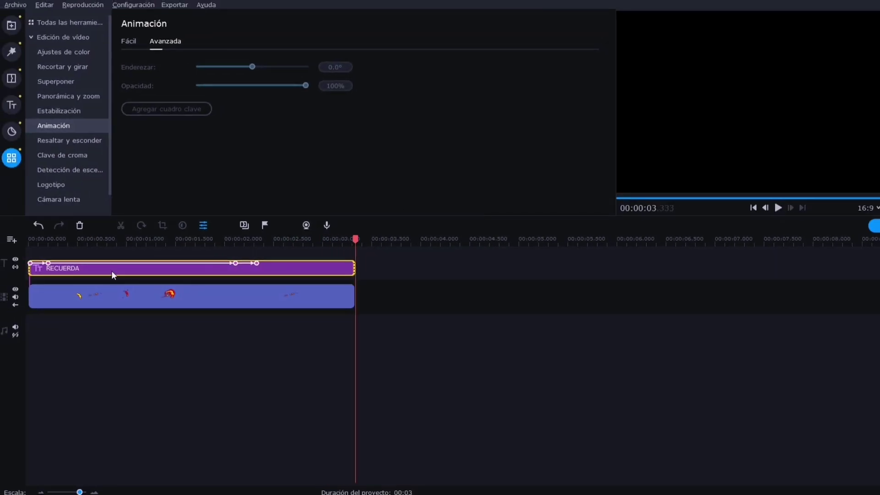
Clone the RECUERDA title clip and replace the text of the lower copy with SUSCRIBIRTE
right_click(114, 275)
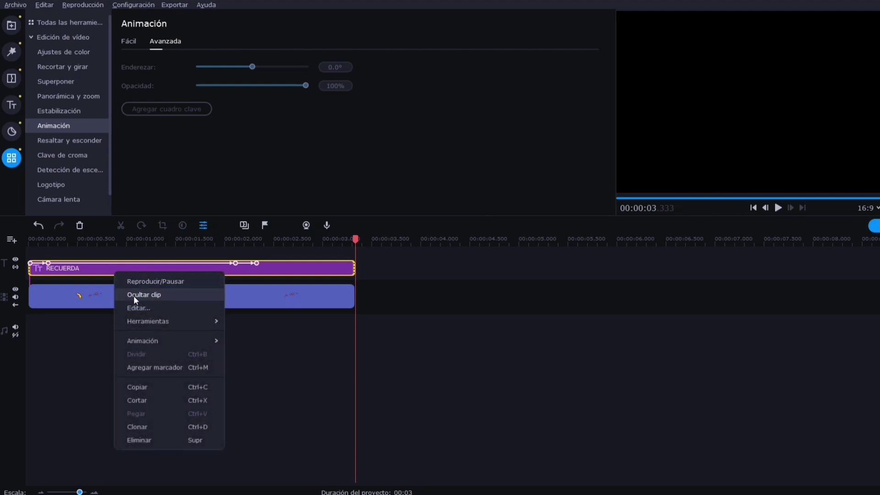
click(148, 425)
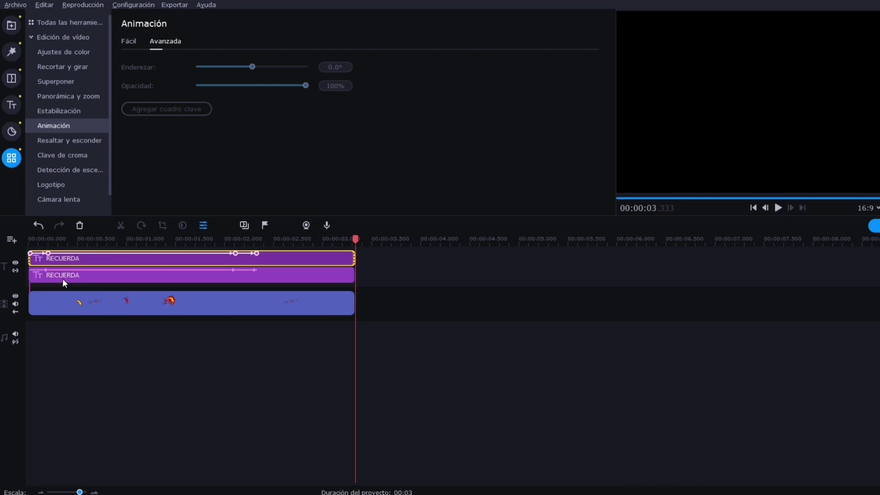
double_click(70, 279)
text(SUSCRIBIRTE)
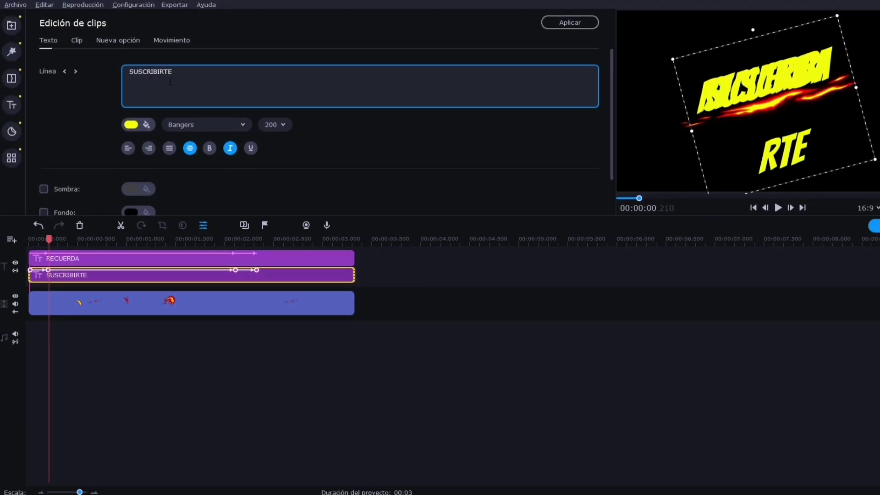
Color the SUSCRIBIRTE title red at size 120 and place it just below the flame stroke under RECUERDA
click(145, 125)
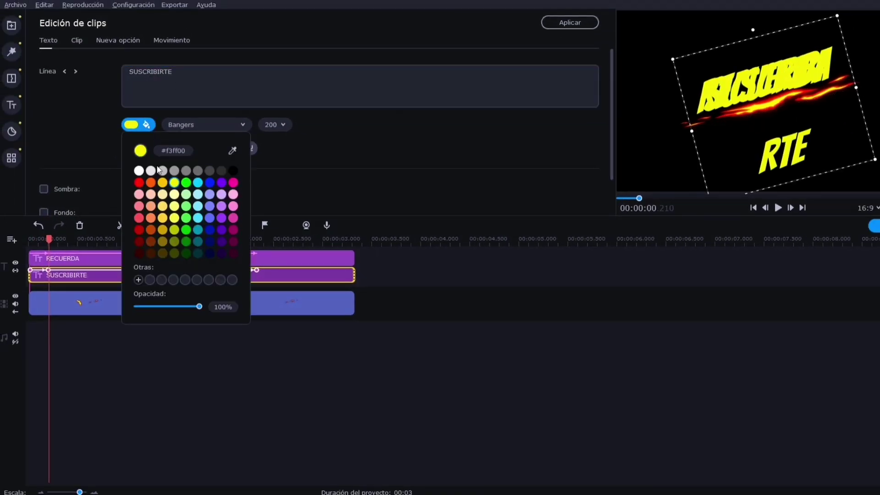
click(139, 182)
drag(784, 87, 789, 114)
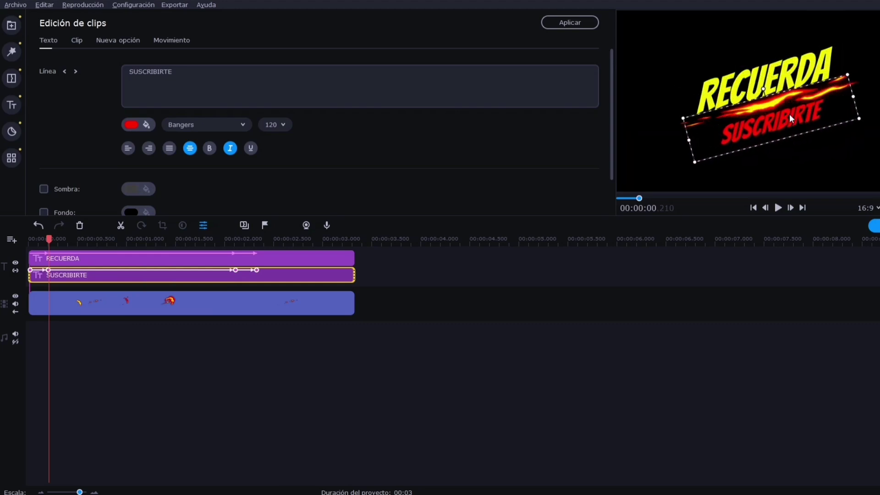
click(779, 207)
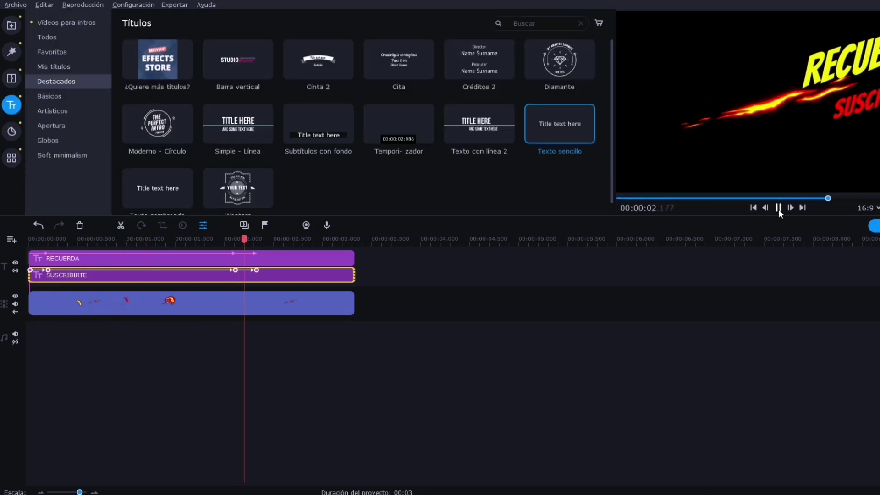
Make SUSCRIBIRTE enter from beyond the frame's right edge, adjust its position at the second keyframe, and play the animation
click(29, 270)
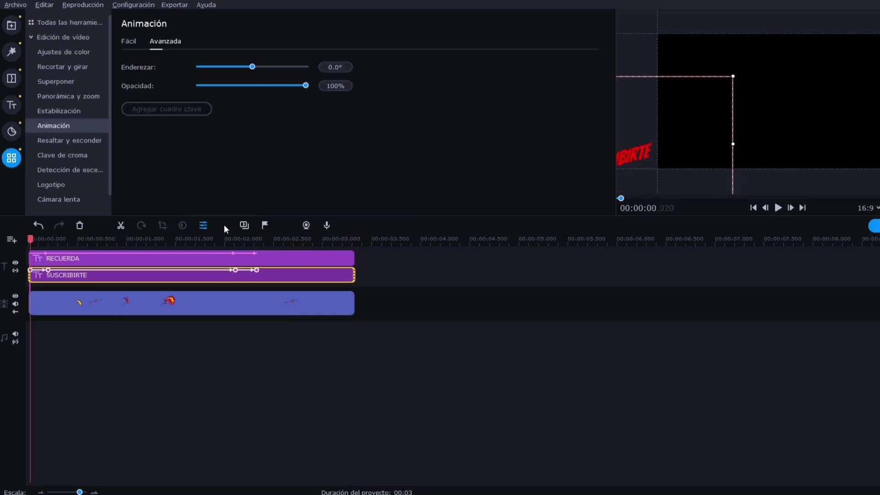
click(640, 157)
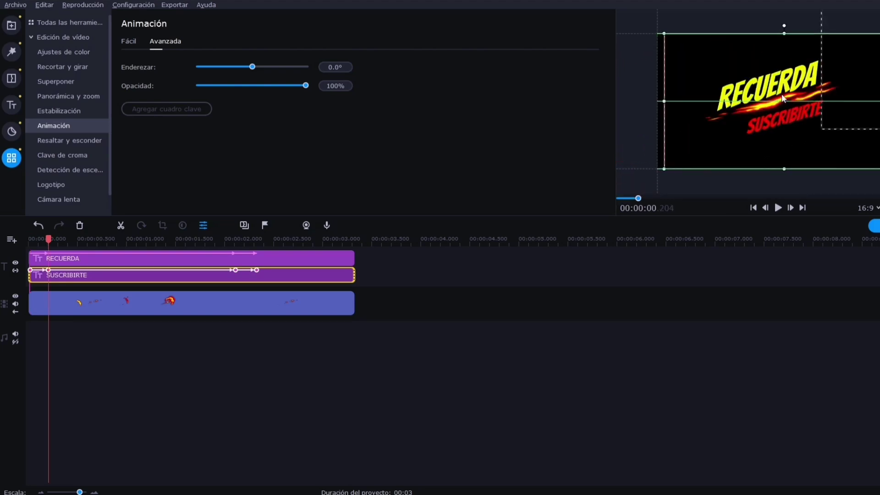
click(785, 123)
click(753, 208)
click(778, 208)
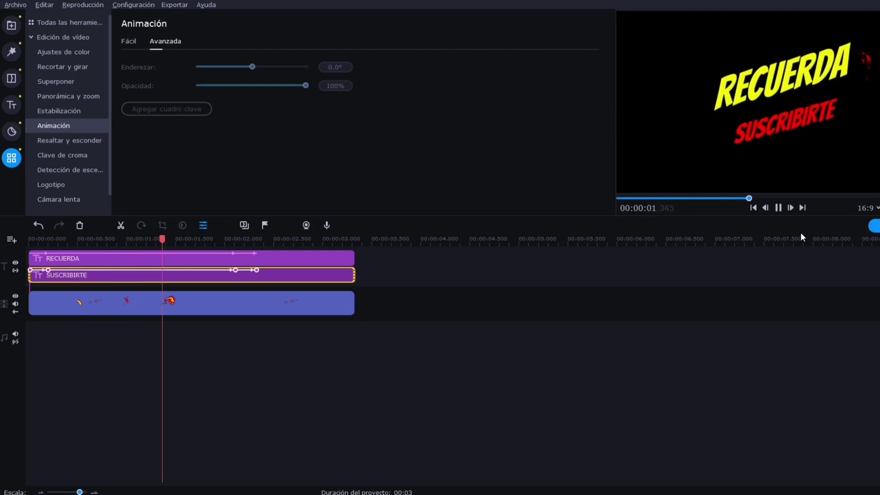
Add FONDO VERDE.jpg on the track below the flame clip and extend it to 5 seconds
click(12, 25)
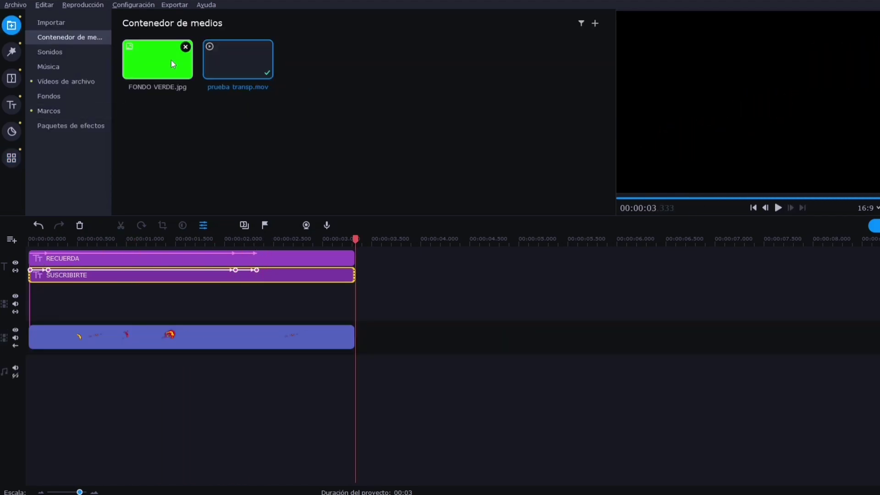
drag(174, 63, 81, 293)
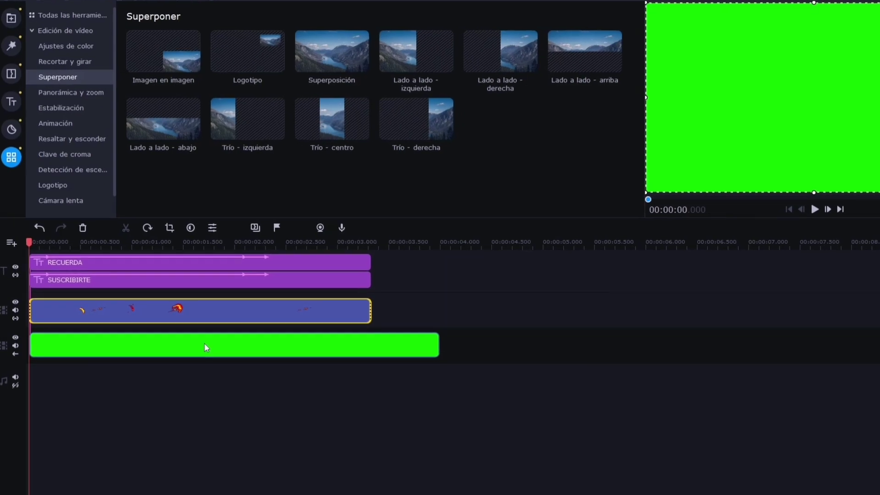
click(118, 350)
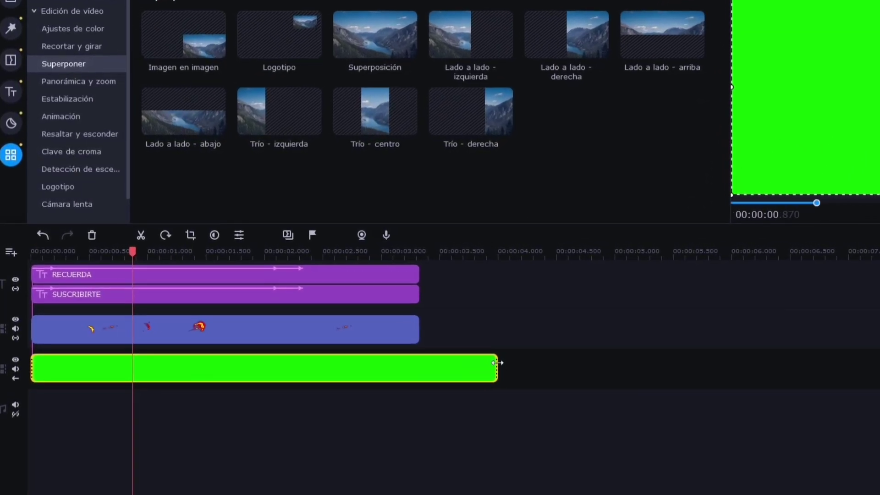
drag(514, 376, 645, 376)
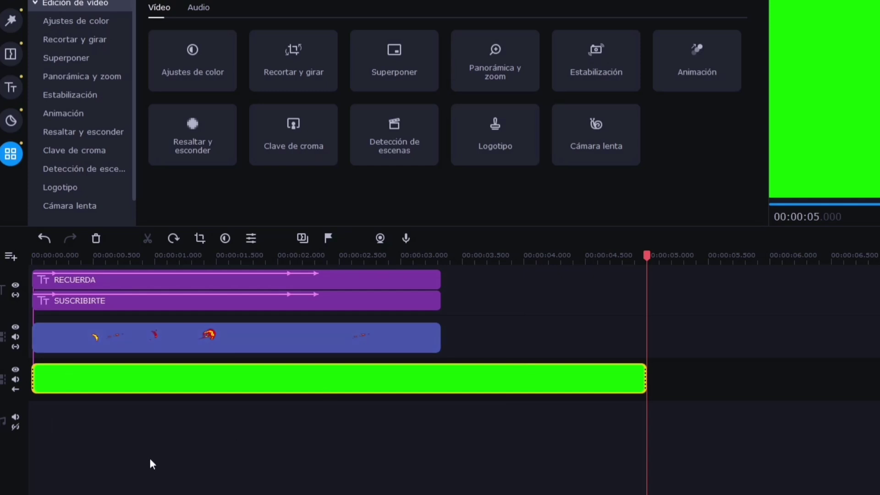
click(780, 207)
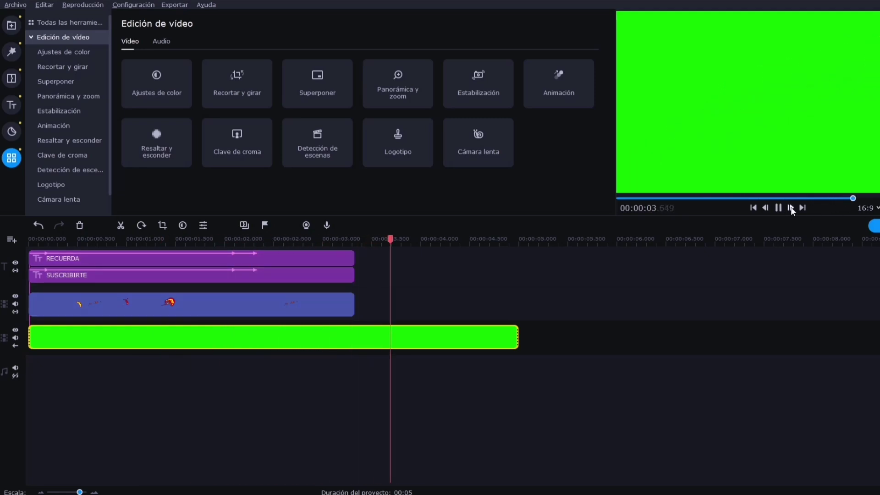
click(778, 207)
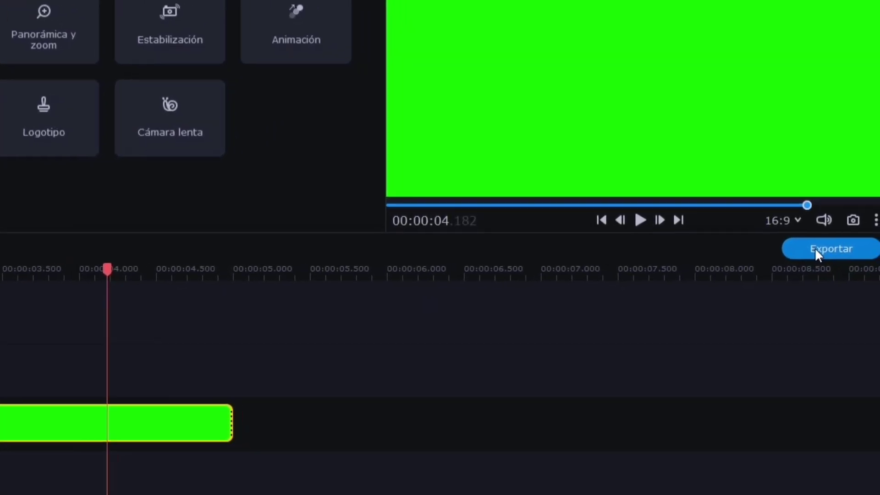
Export the project to F:\ as an MP4 titled "texto animado movavi" with Buena quality
click(817, 248)
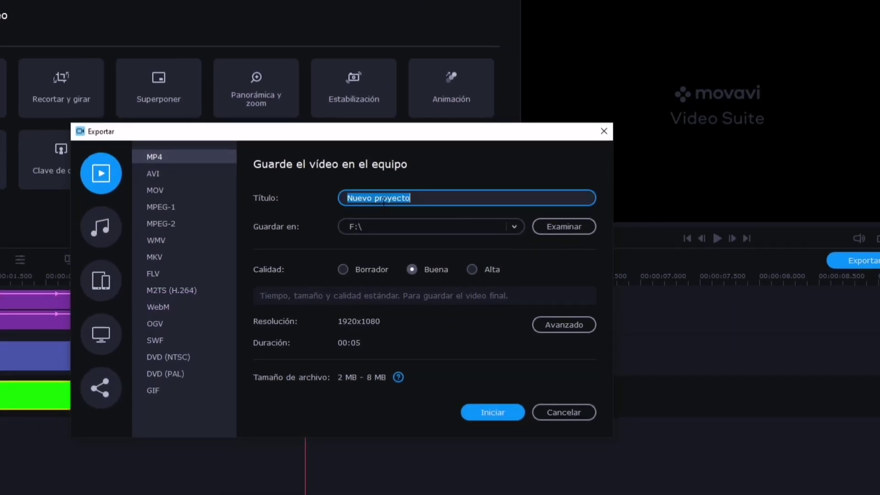
text(texto)
text( animado movavi)
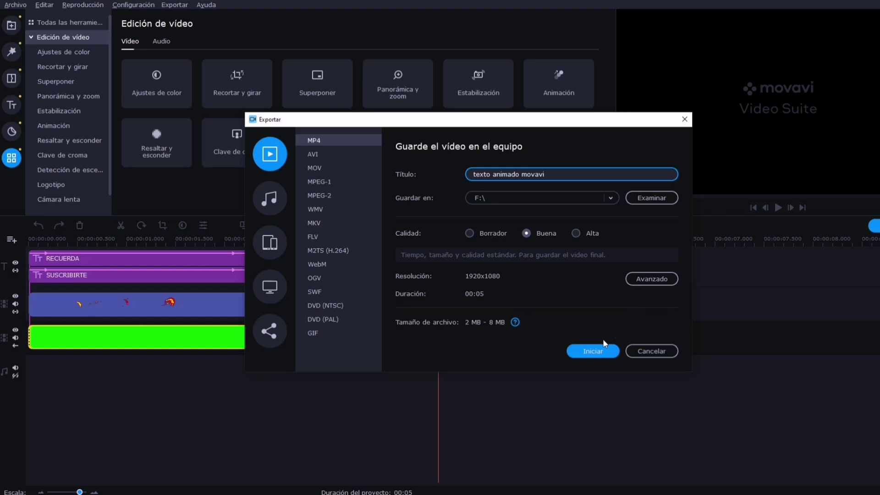
click(598, 352)
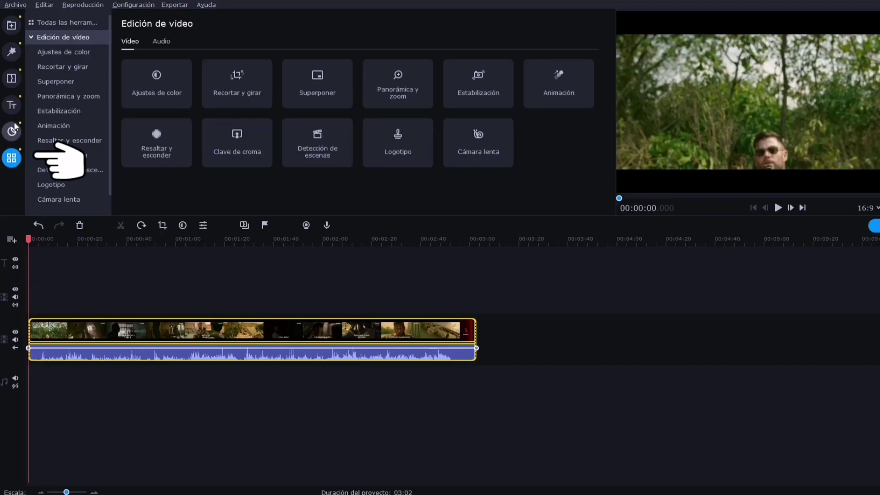
Add the "texto animado" video from F:\ as the project's logo and move it to the frame's lower-left corner
click(11, 26)
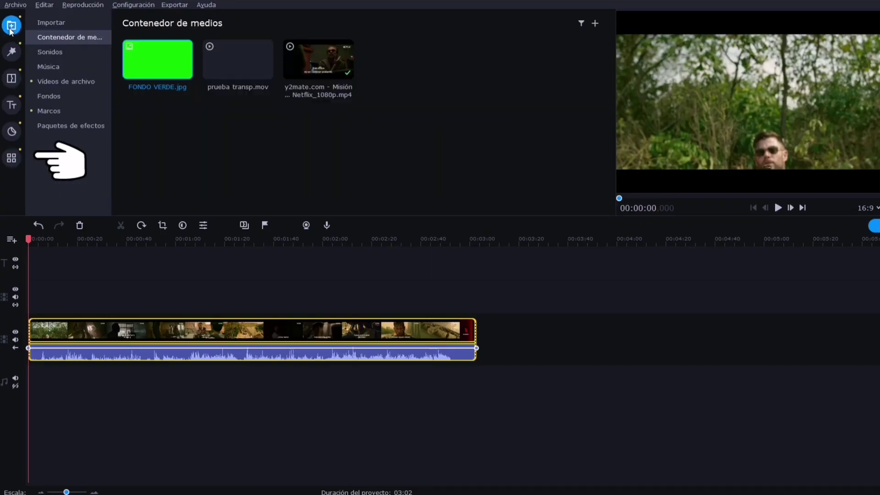
click(10, 161)
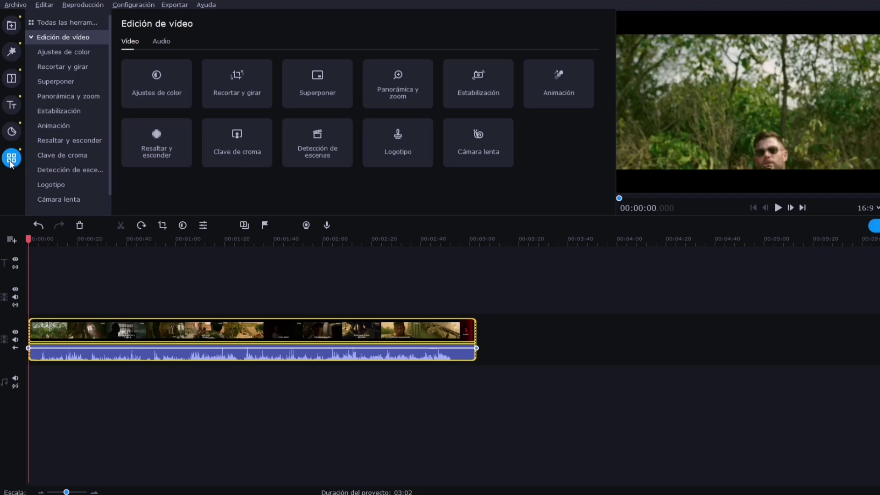
click(398, 153)
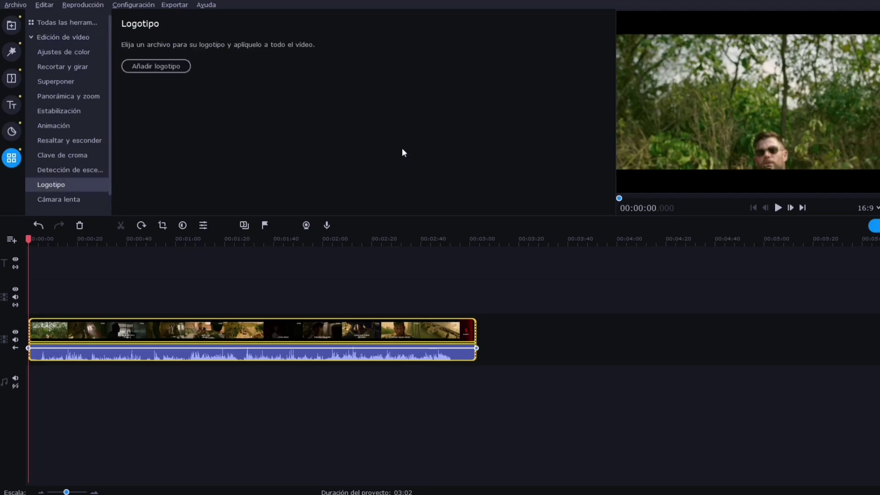
click(170, 65)
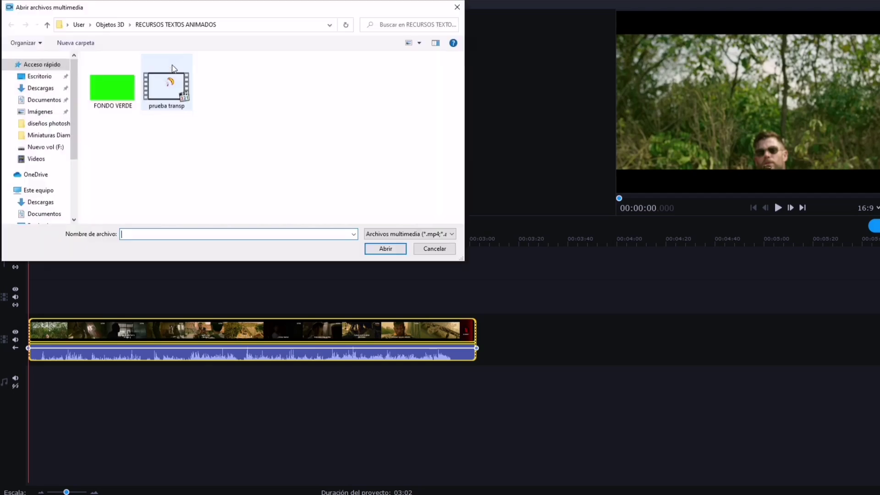
click(48, 148)
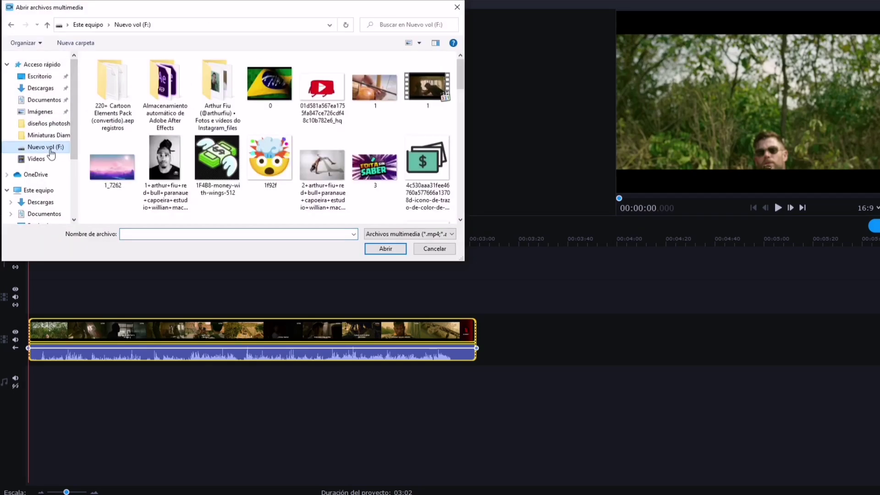
scroll(357, 121, down, 15)
click(112, 200)
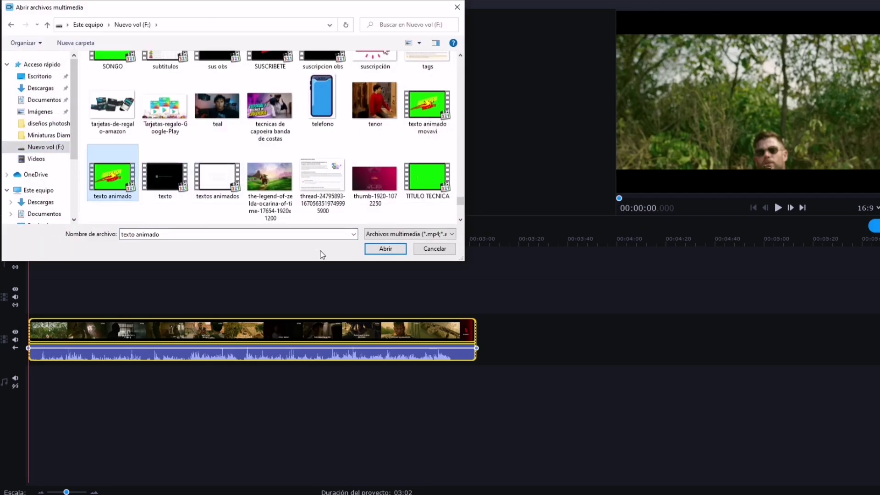
click(385, 248)
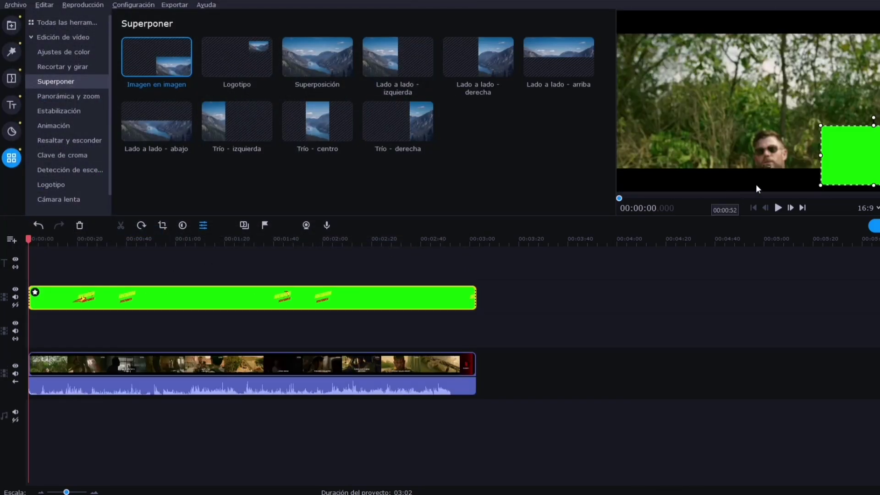
drag(878, 159, 677, 165)
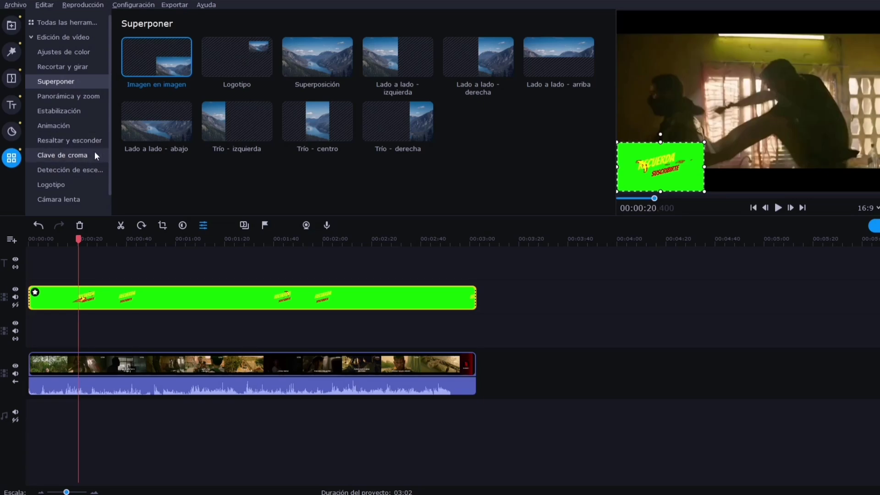
Key out the logo clip's green background with the chroma key at tolerance 40 and play the video from the start
click(80, 156)
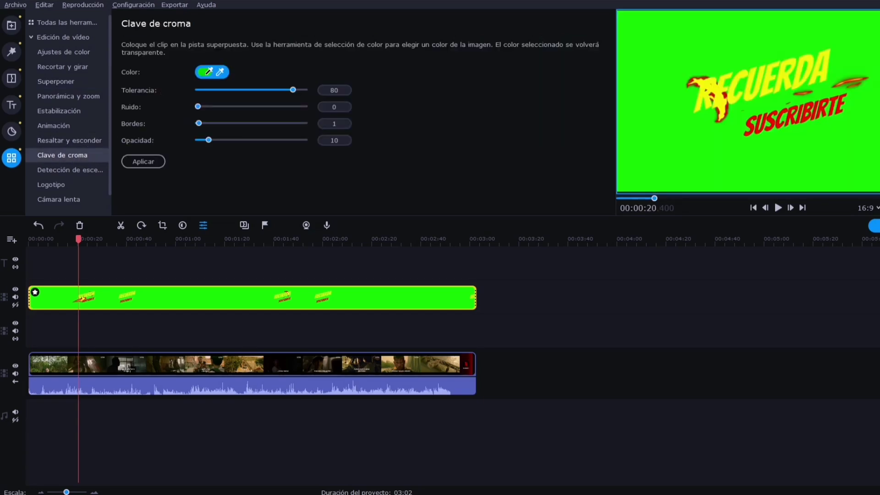
click(731, 37)
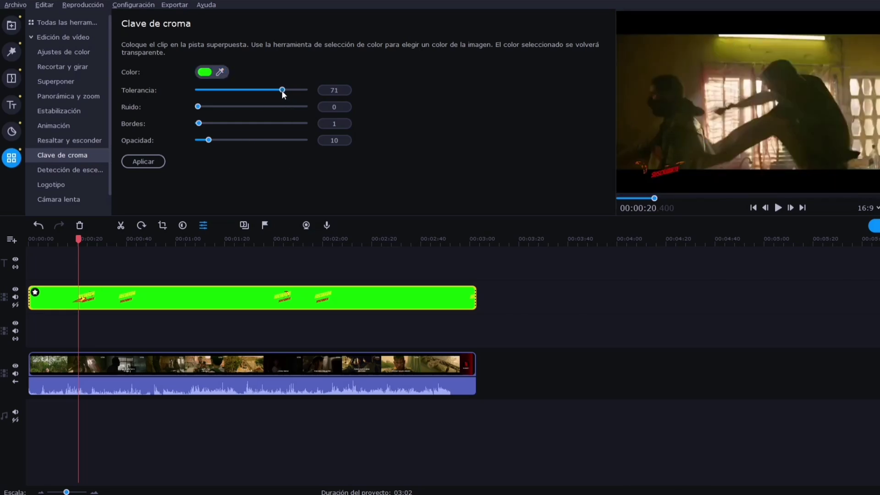
drag(264, 93, 259, 95)
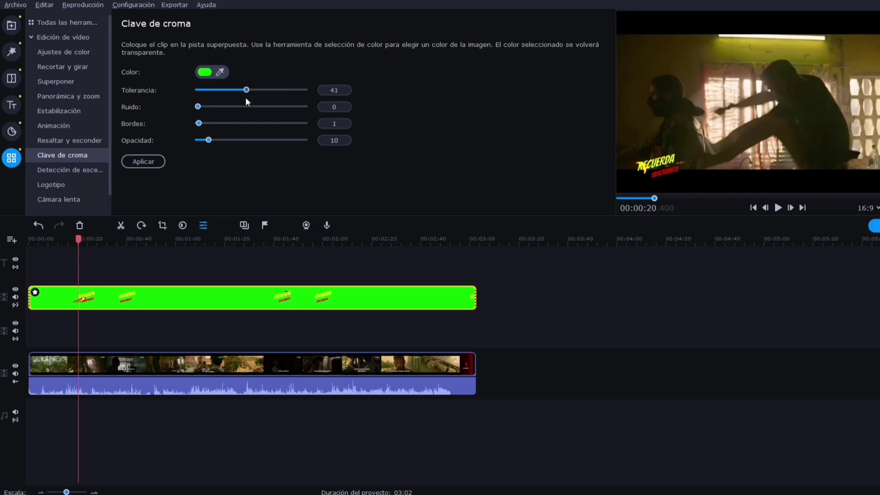
click(753, 208)
click(779, 207)
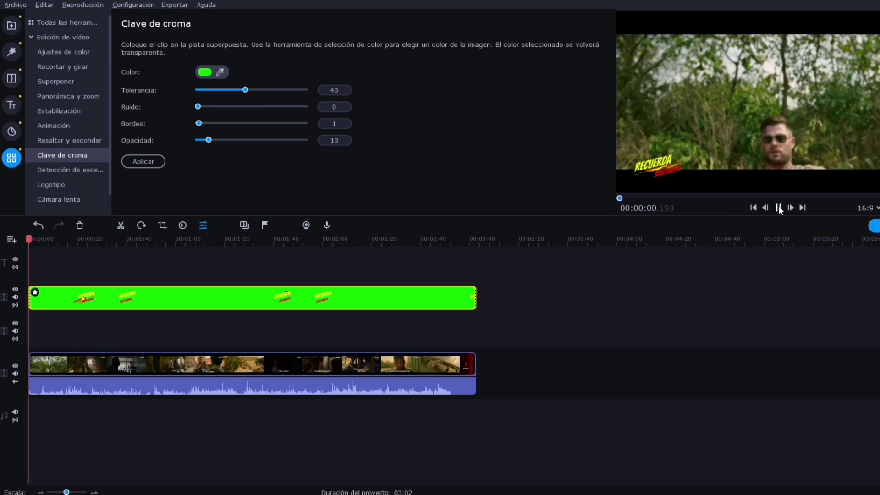